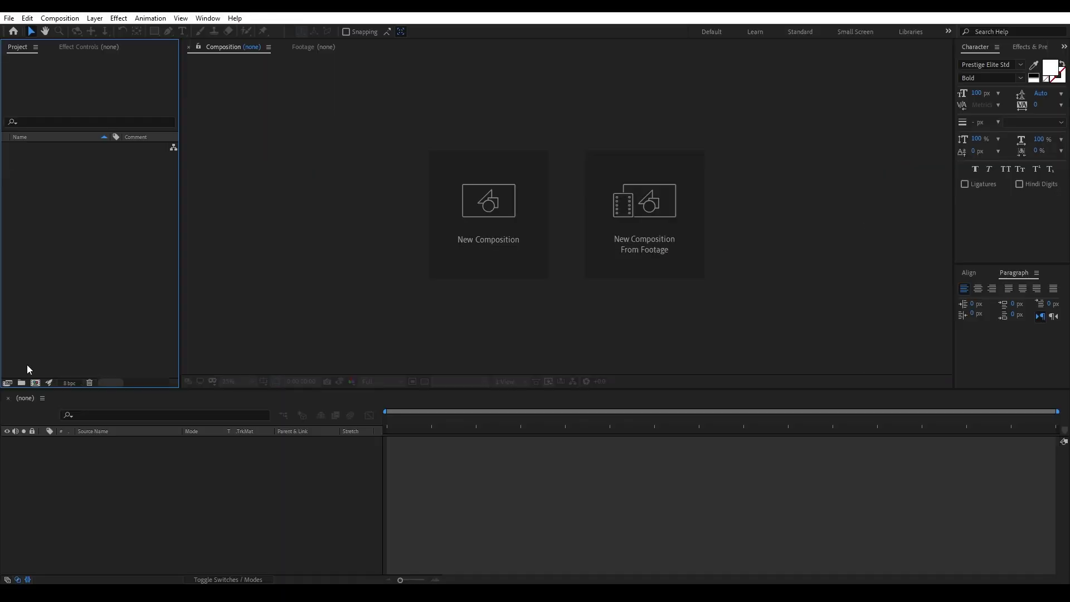
Create a 1728×2160, 60 fps composition named 'transition' with a 10-second duration.
left_click(497, 189)
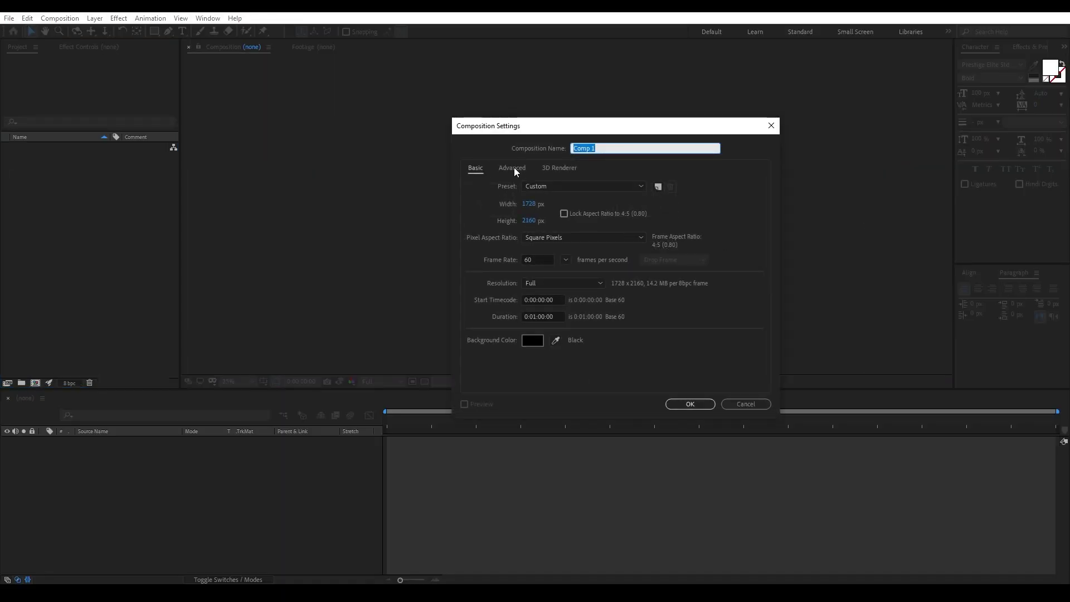
type("trans")
type("ition")
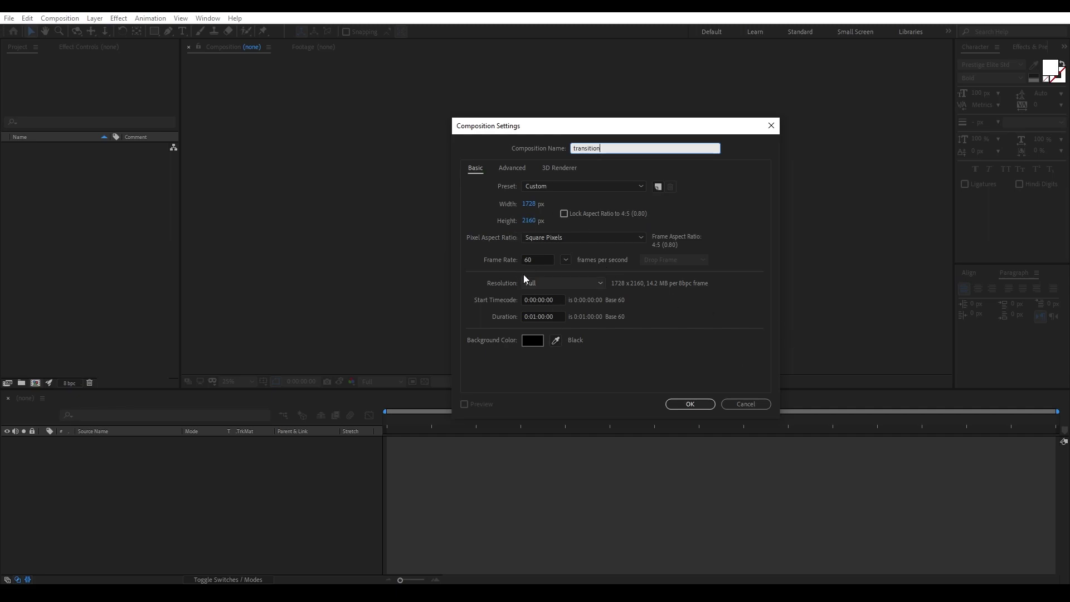
left_click(546, 317)
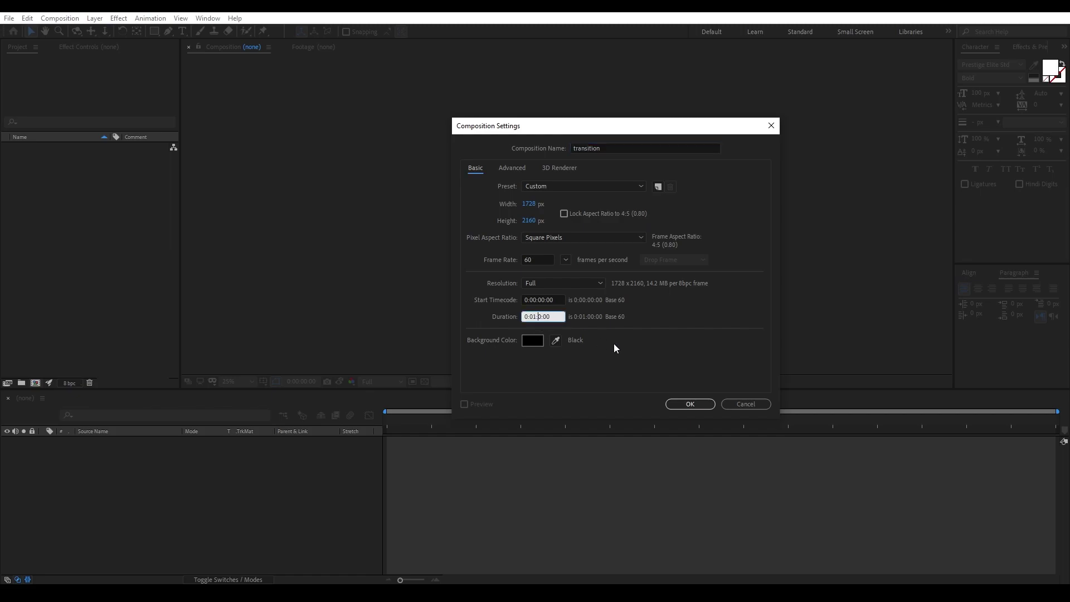
left_click(542, 316)
type("10:")
left_click(690, 404)
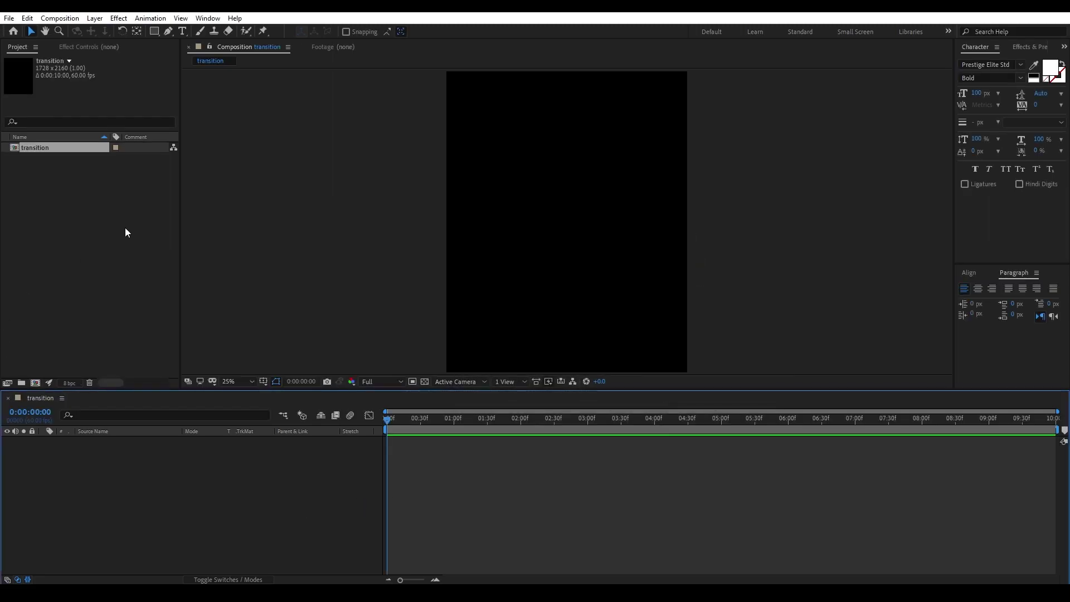
Import the music-video mp4, preview it in the Footage viewer, and add it to the transition timeline.
left_click_drag(142, 222, 84, 237)
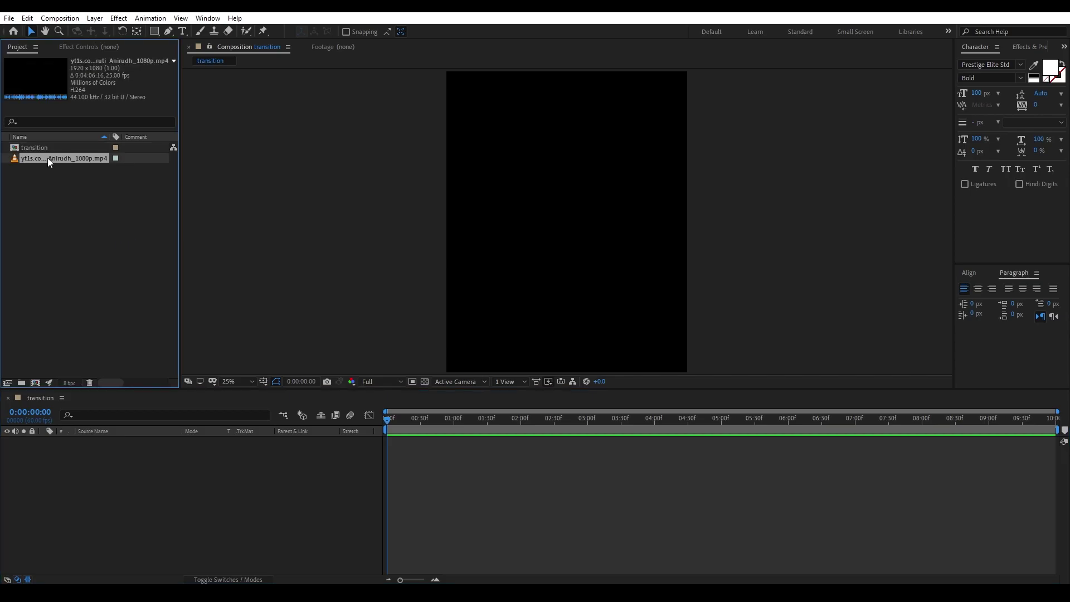
double_click(48, 158)
mouse_move(192, 357)
left_mouse_down()
mouse_move(534, 348)
mouse_move(246, 333)
left_mouse_up()
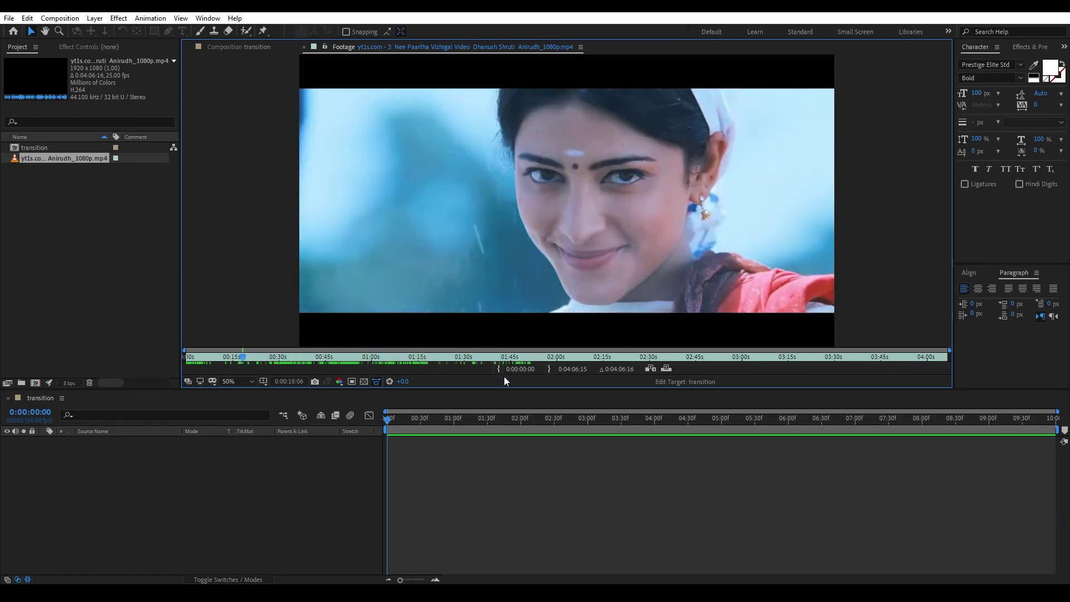
left_click_drag(48, 159, 149, 482)
mouse_move(389, 436)
left_mouse_down()
mouse_move(500, 432)
mouse_move(377, 437)
mouse_move(589, 433)
mouse_move(498, 409)
mouse_move(485, 417)
left_mouse_up()
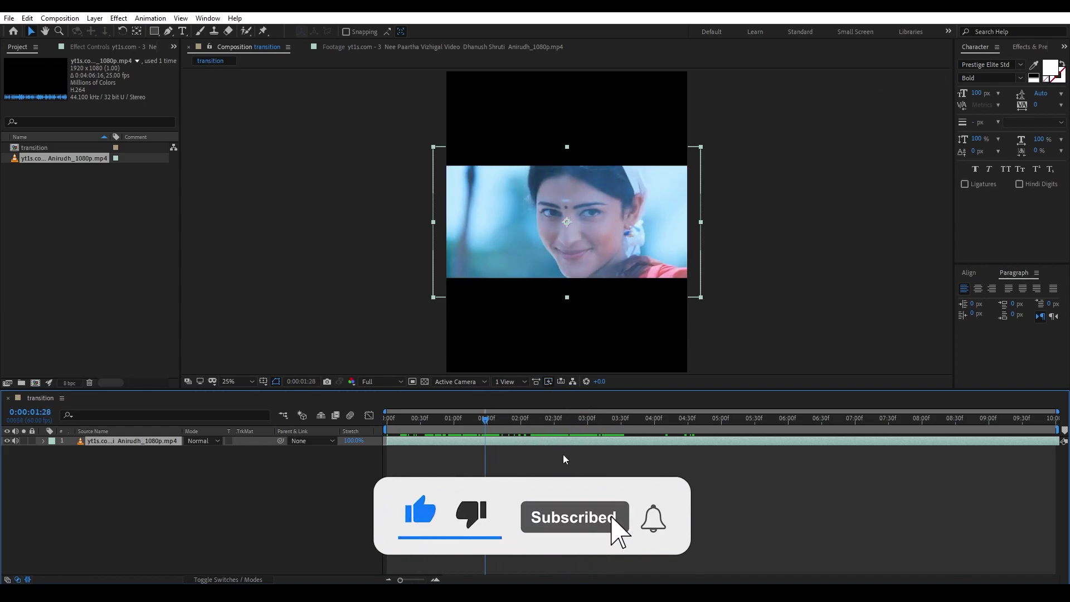
Try trimming and splitting the clip, then undo back to the single full-length clip.
key("alt+bracketright")
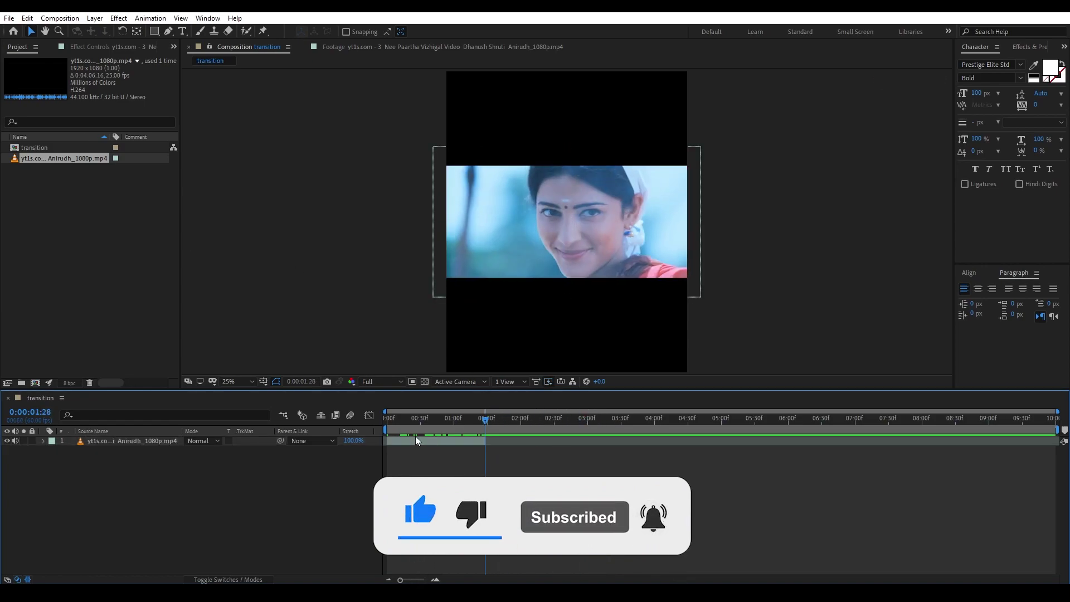
key("ctrl+z")
key("ctrl+shift+d")
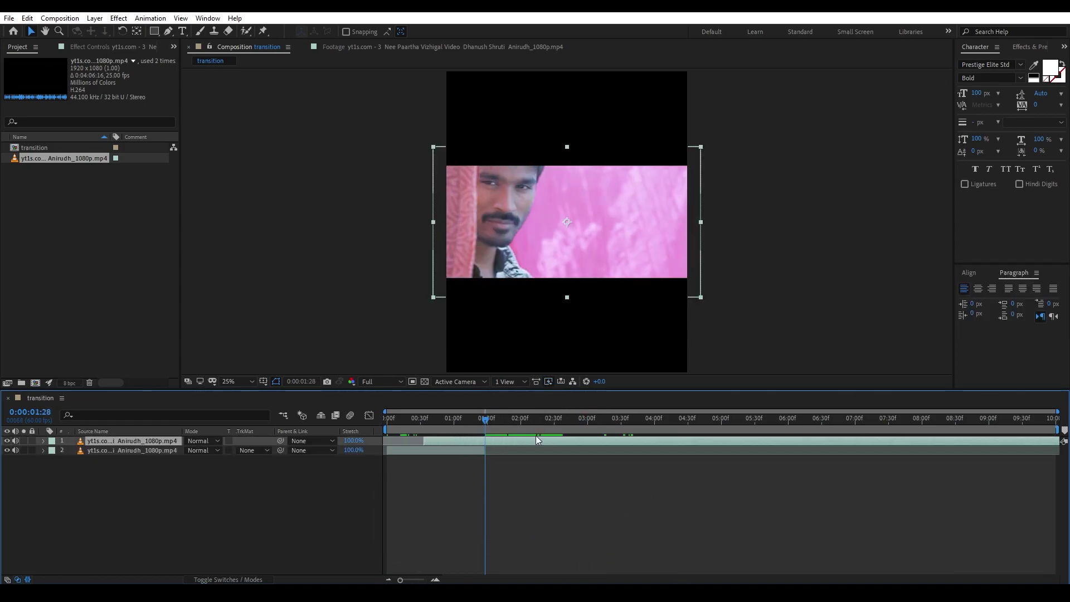
left_click(537, 480)
left_click_drag(490, 417, 562, 408)
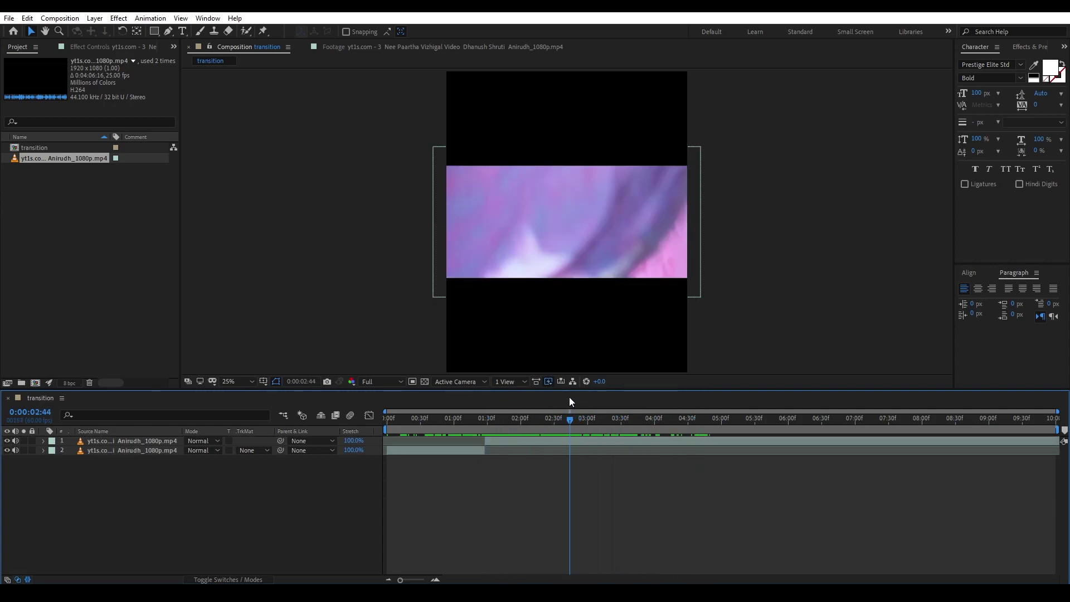
left_click_drag(561, 405, 576, 403)
left_click(563, 440)
key("ctrl+z")
key("Home")
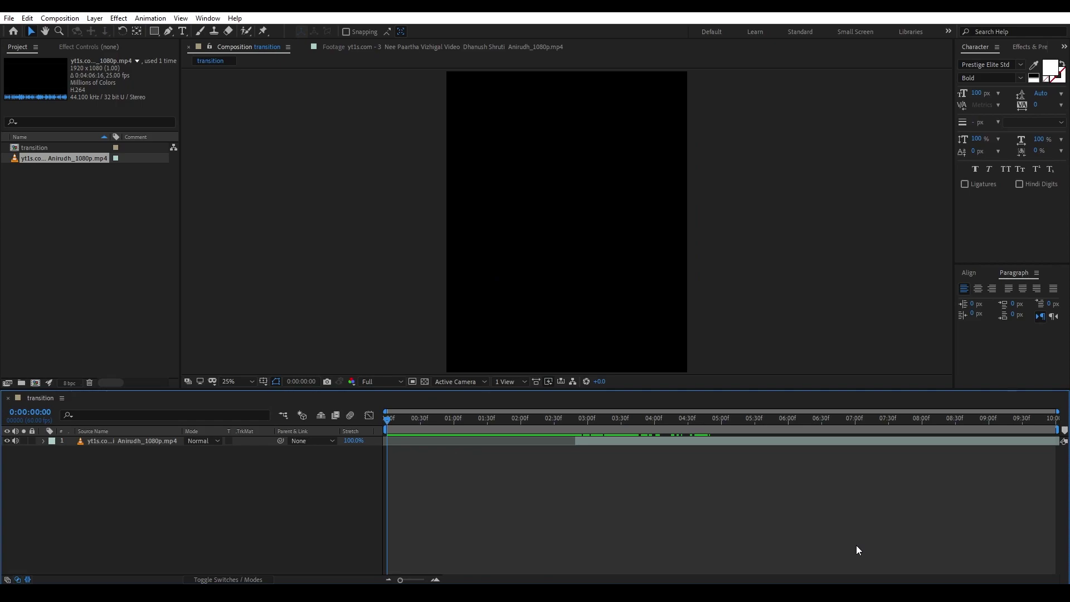
Split the clip at 1:51, trim the upper piece near 2:30, and slide both pieces to start at zero.
left_click_drag(466, 429, 507, 427)
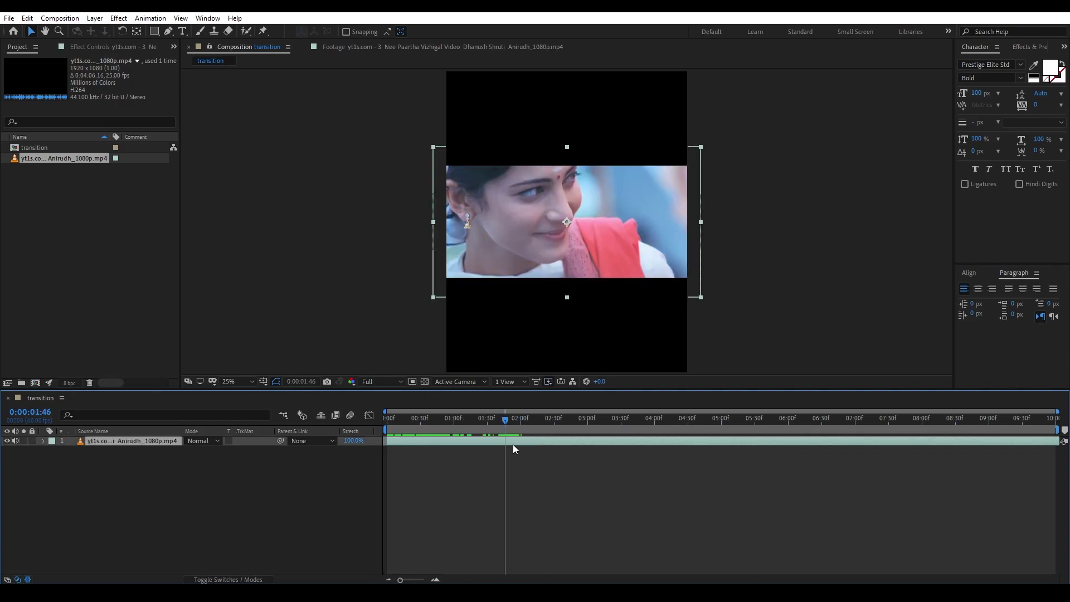
key("ctrl+shift+d")
left_click(496, 454)
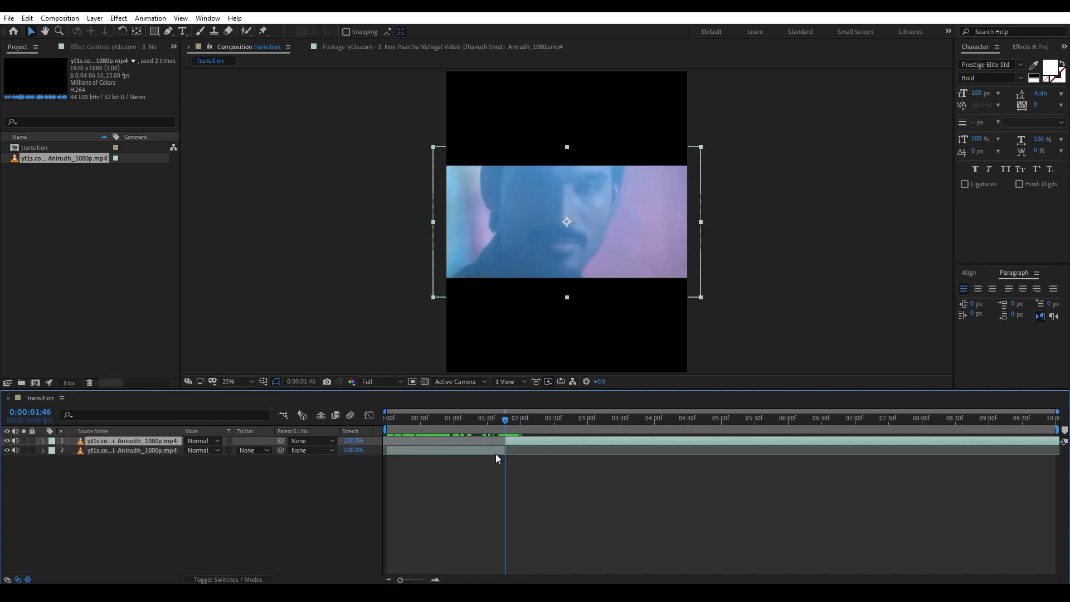
left_click_drag(510, 420, 593, 420)
left_click(594, 441)
key("alt+bracketright")
left_click(631, 473)
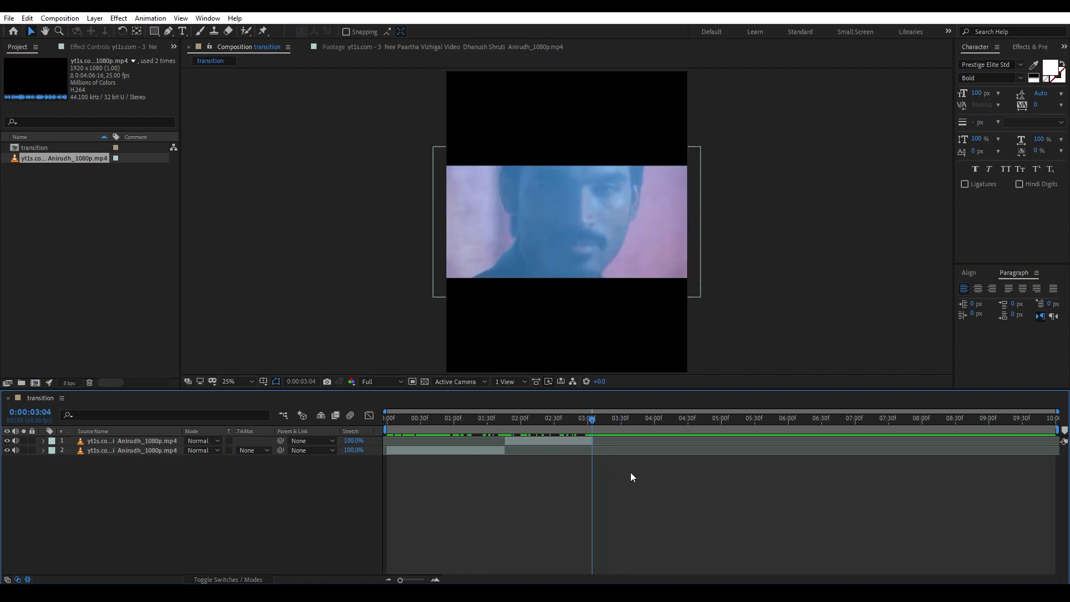
key("Home")
left_click(423, 449)
left_click_drag(388, 451, 439, 451)
left_click(577, 510)
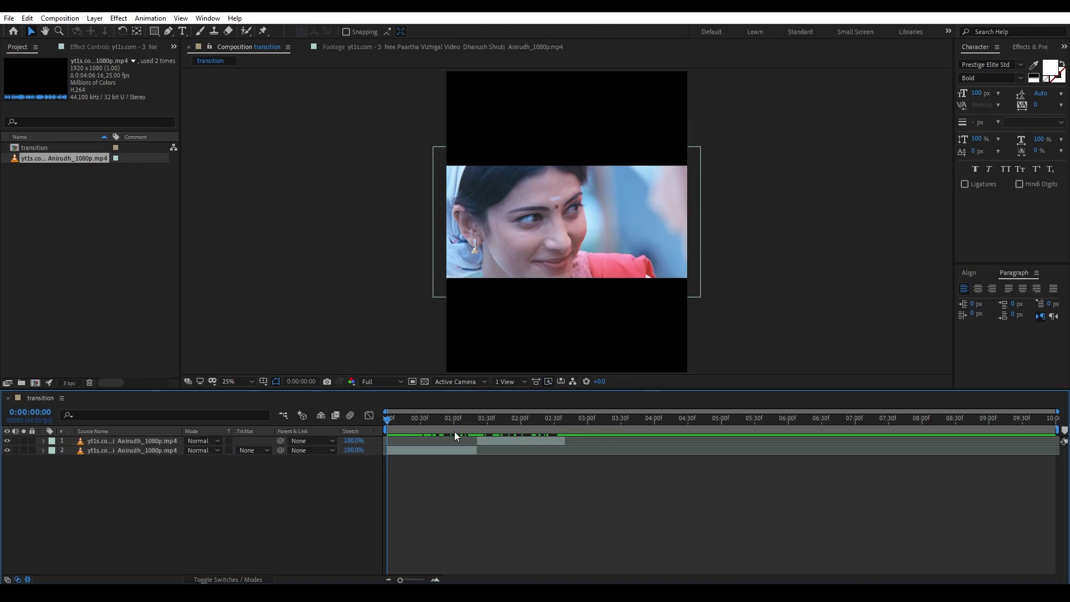
Scale both clips to 273% so they fill the vertical frame.
left_click(424, 450)
key("s")
key("ctrl+alt+shift+h")
key("p")
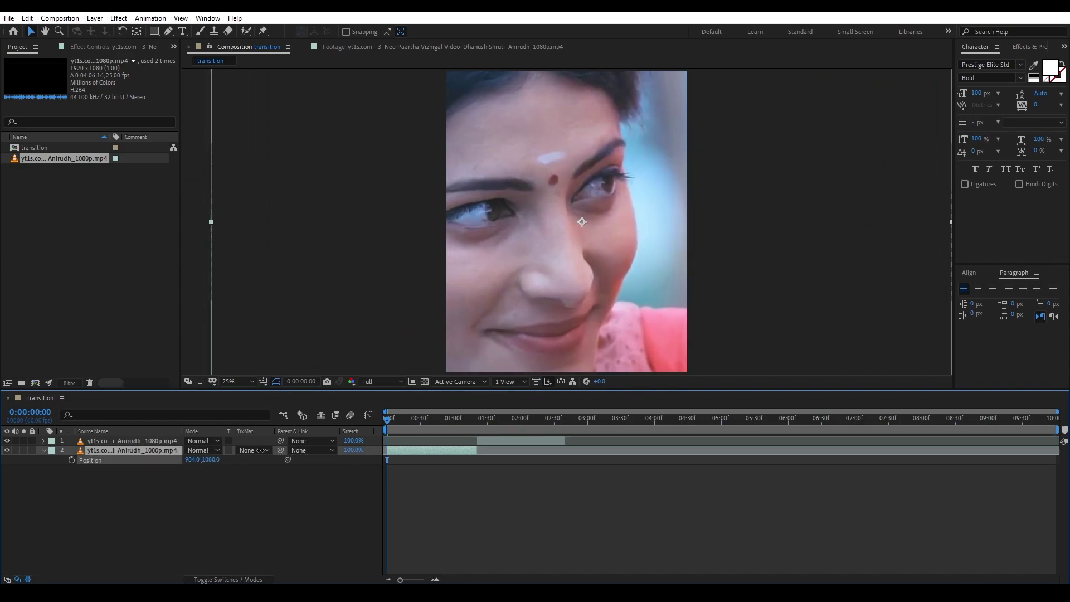
left_click(437, 439)
left_click(524, 418)
key("ctrl+alt+shift+h")
key("s")
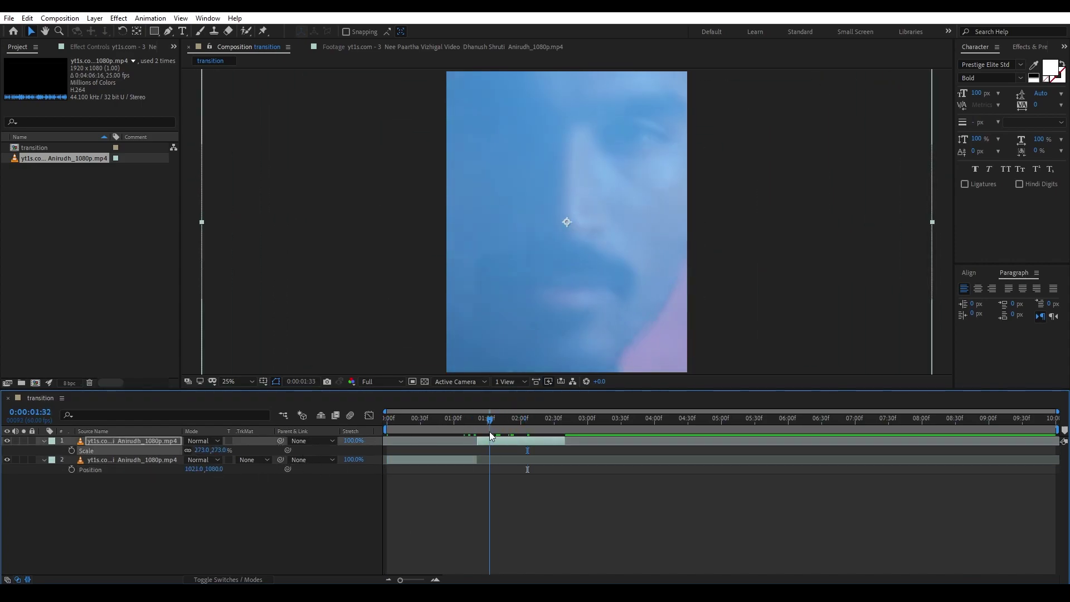
left_click_drag(564, 440, 1031, 440)
Trim the upper clip's end to about 5:30 and start it right where the lower clip ends.
left_click_drag(704, 418, 833, 418)
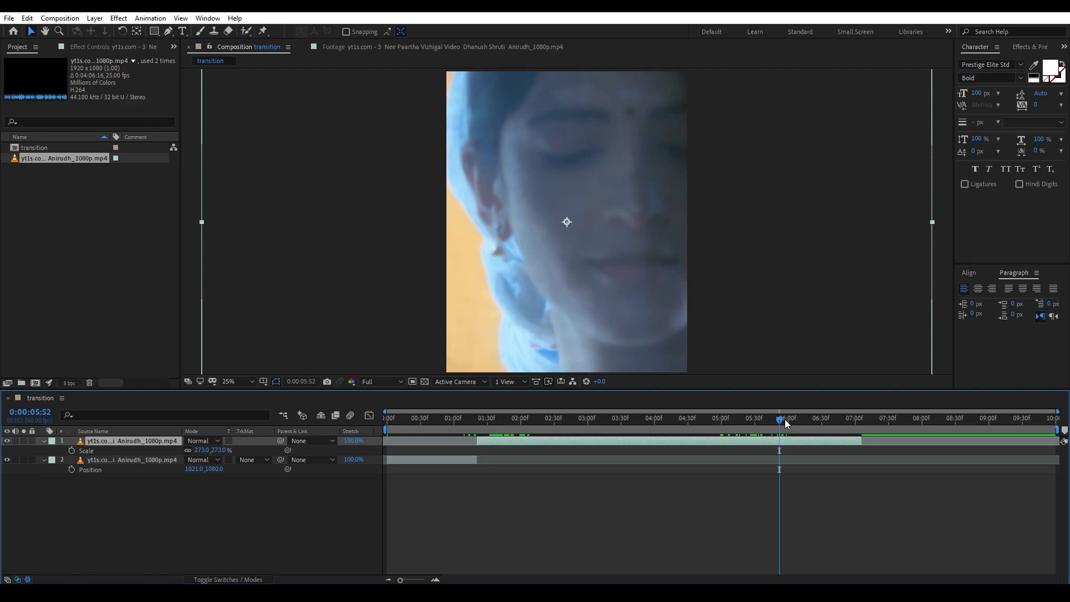
mouse_move(1035, 440)
left_mouse_down()
mouse_move(833, 441)
mouse_move(737, 417)
left_mouse_up()
key("alt+bracketleft")
left_click(421, 460)
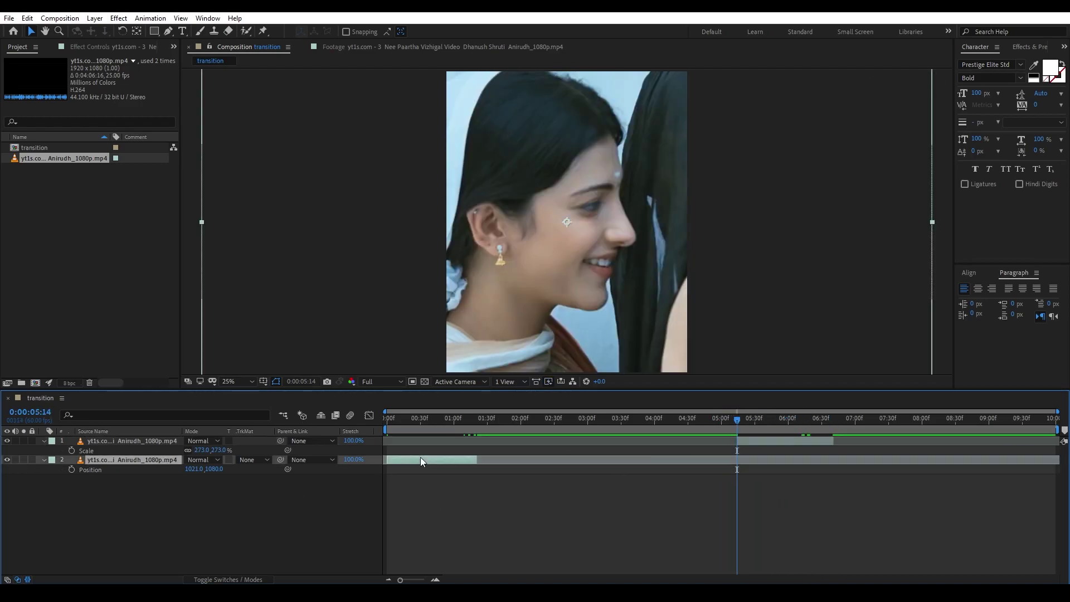
key("o")
key("bracketleft")
key("space")
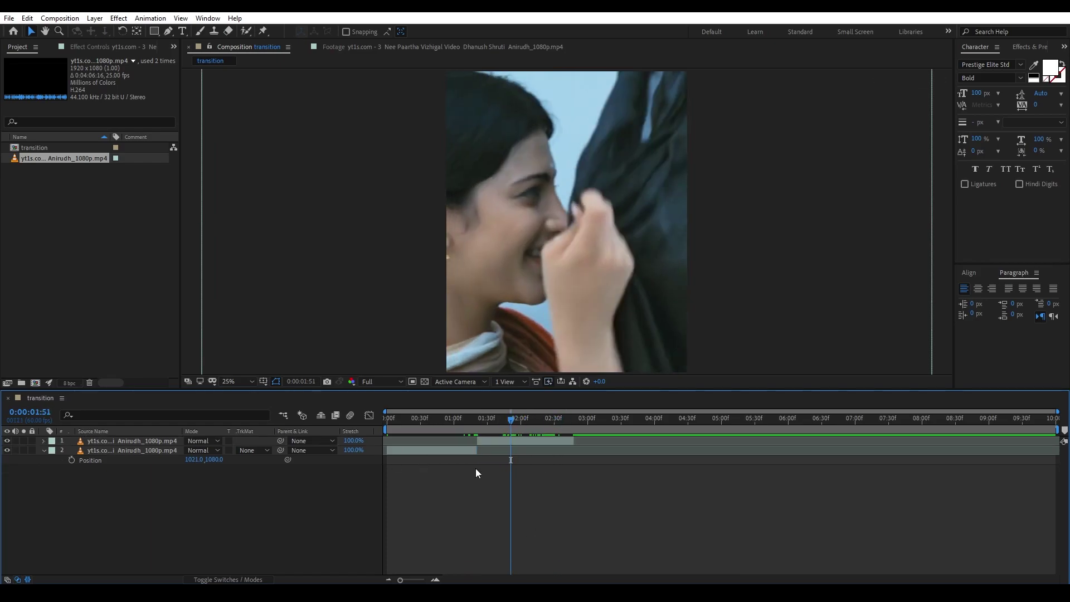
key("p")
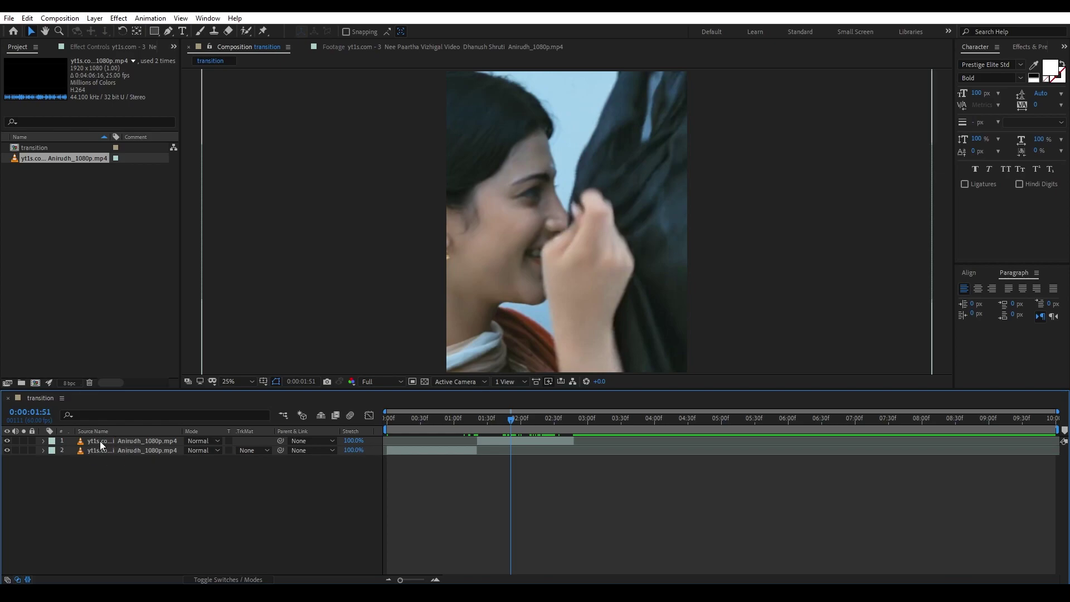
Pre-compose the lower clip into a composition named 1, moving all attributes into it.
right_click(115, 449)
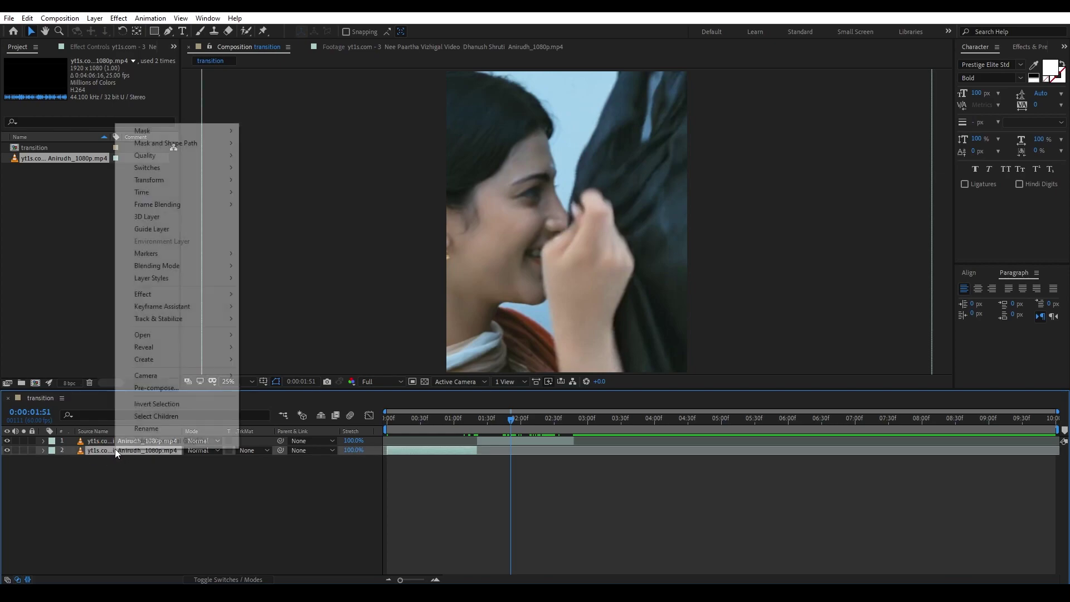
left_click(156, 387)
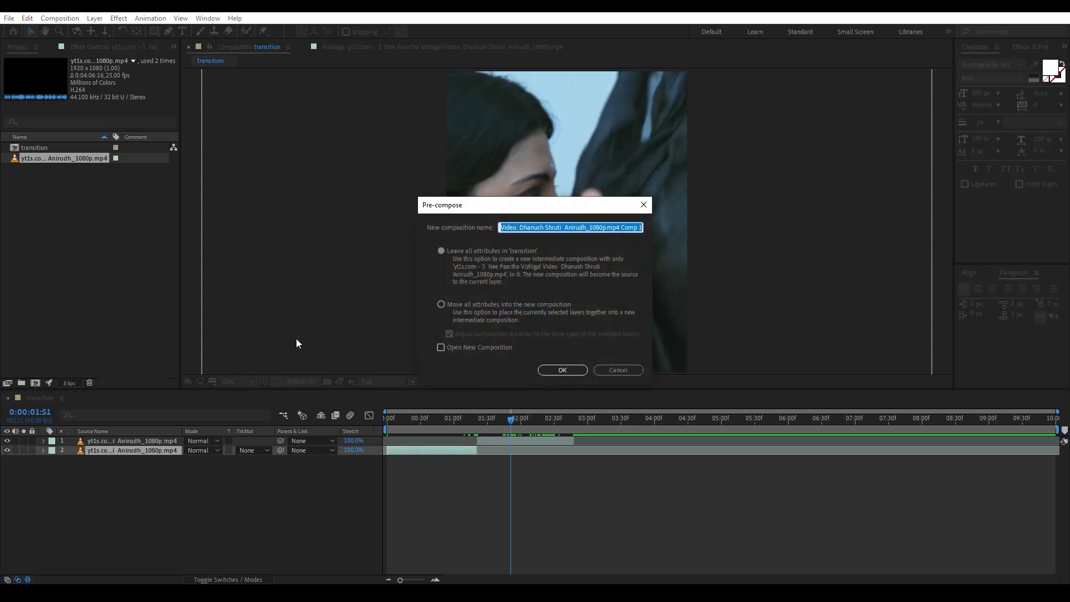
type("1")
left_click(441, 305)
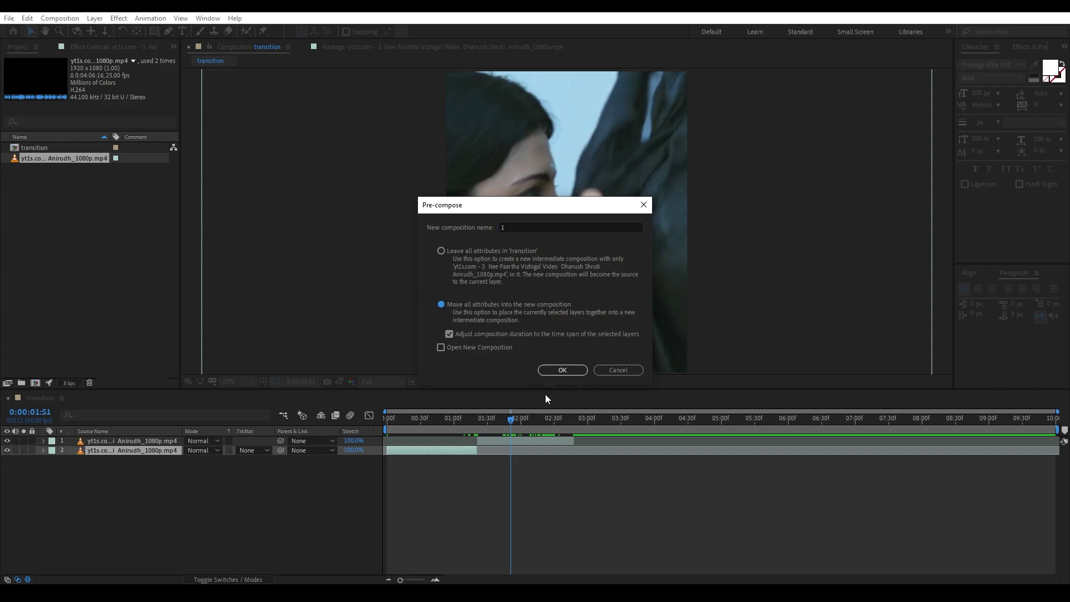
left_click(545, 371)
Pre-compose the upper clip into a composition named 2.
left_click(536, 439)
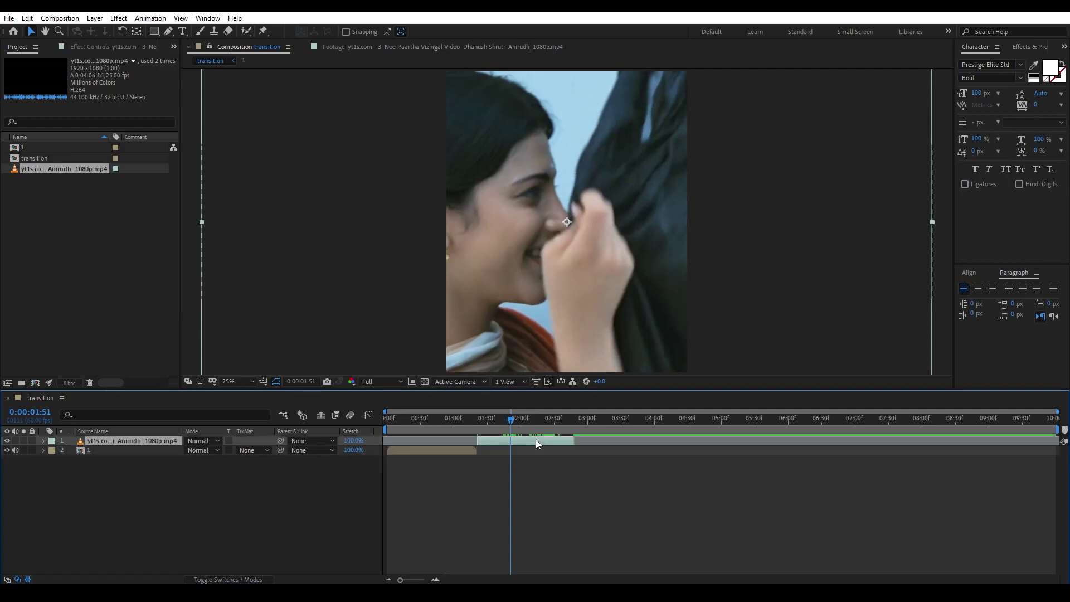
right_click(536, 439)
left_click(568, 378)
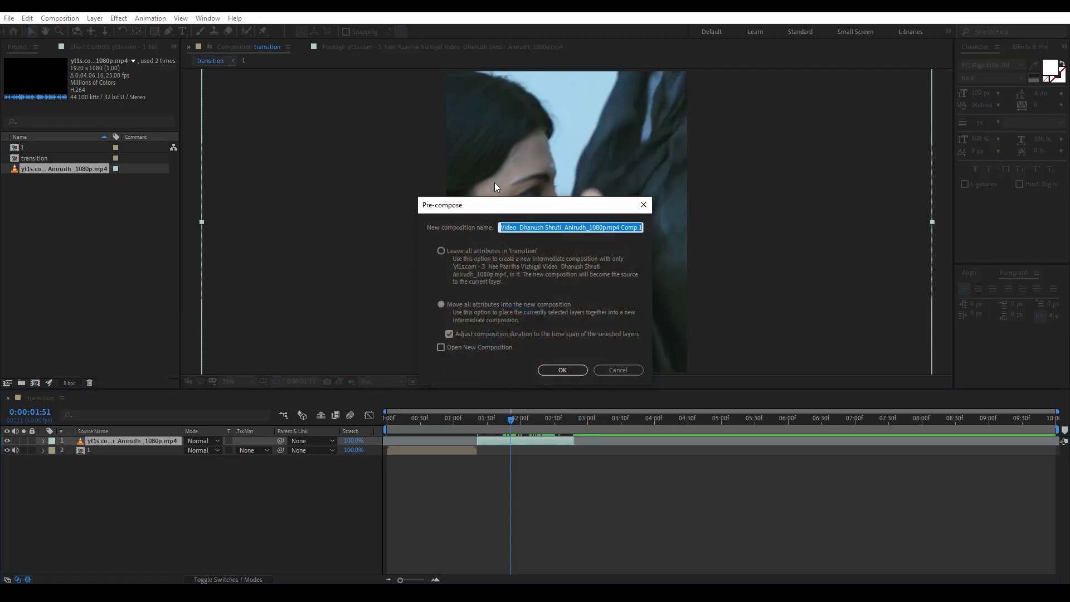
type("2")
left_click(556, 371)
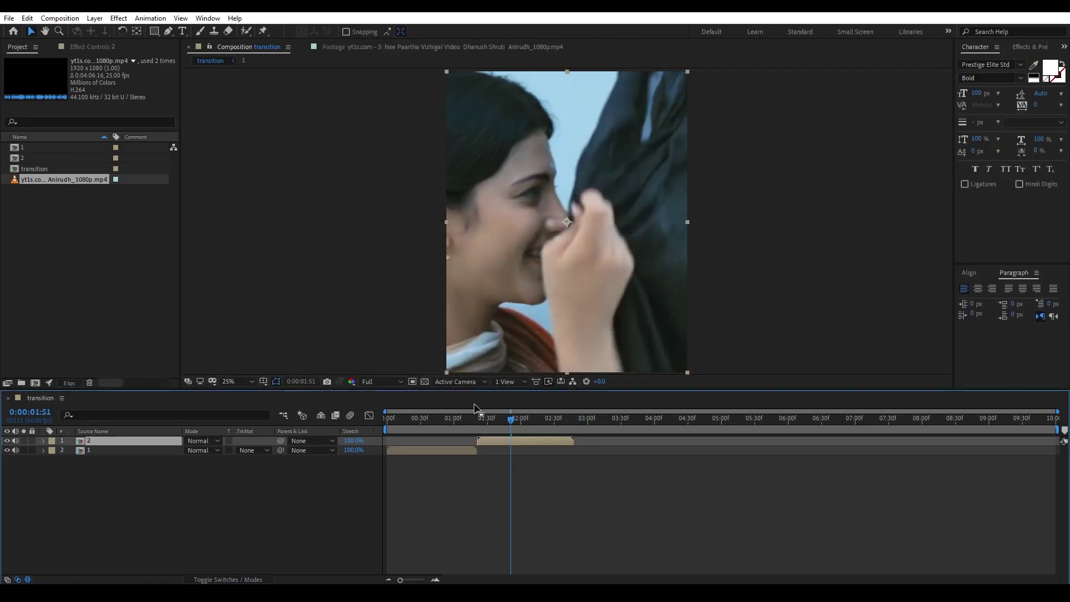
left_click(126, 511)
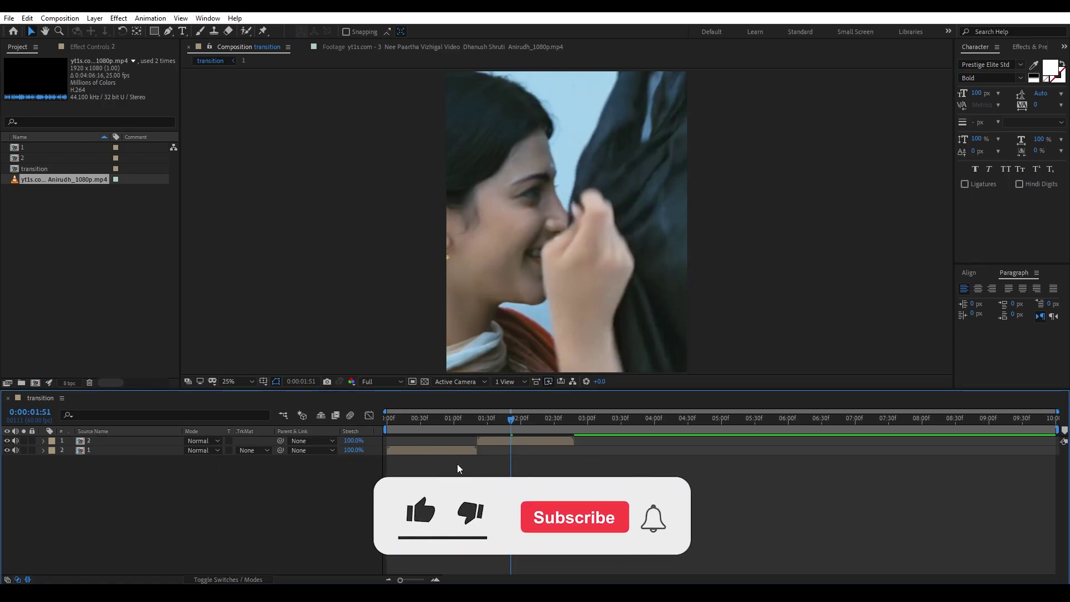
With the composition 1 layer selected at 0:00:00:59, search Effects & Presets for 'radial'.
left_click(458, 448)
left_click_drag(481, 431, 453, 427)
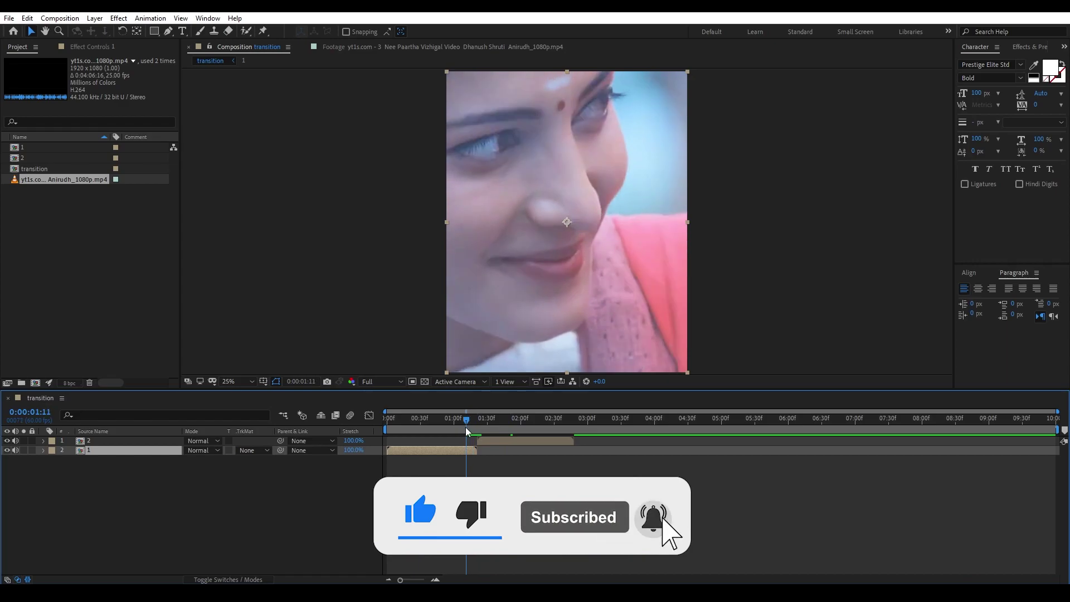
left_click(1025, 47)
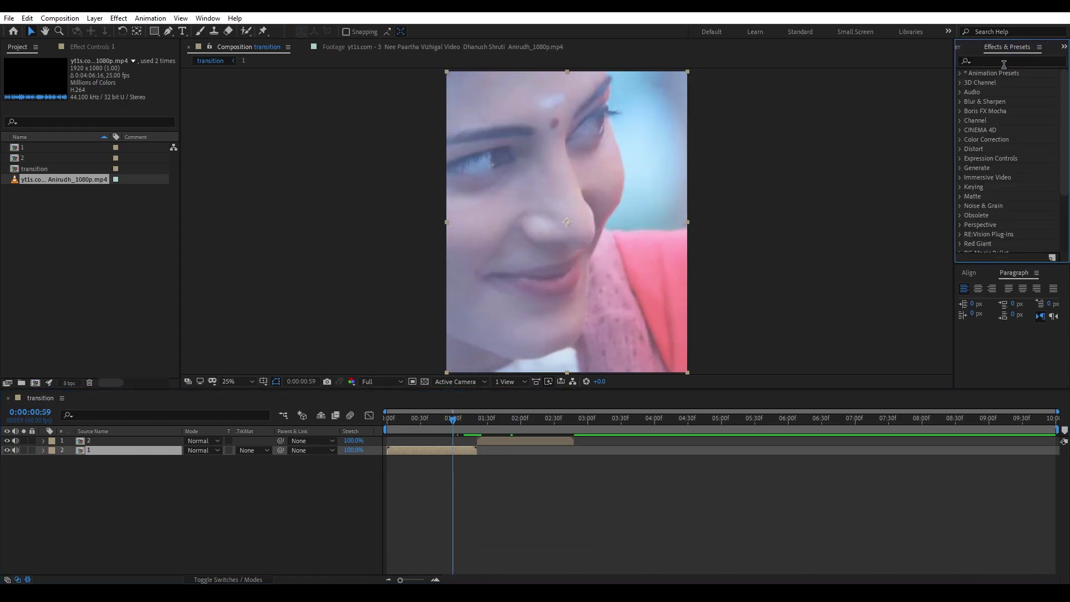
left_click(991, 62)
type("radial")
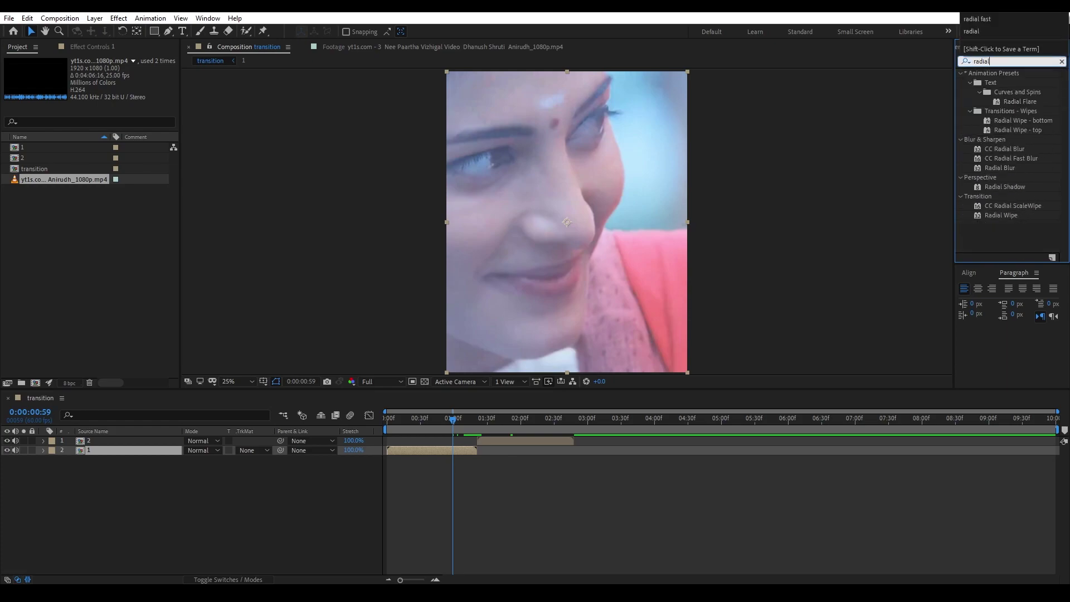
Apply CC Radial Fast Blur to the composition 1 layer and set its Amount to 0.
left_click(1018, 159)
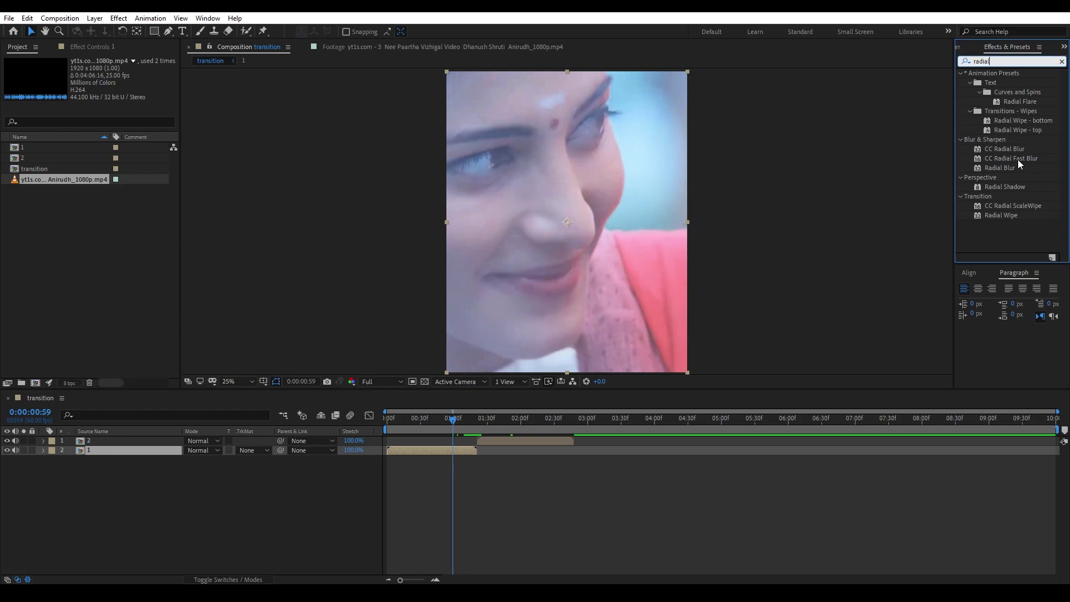
mouse_move(1018, 159)
left_mouse_down()
mouse_move(554, 441)
mouse_move(466, 451)
left_mouse_up()
left_click(507, 455)
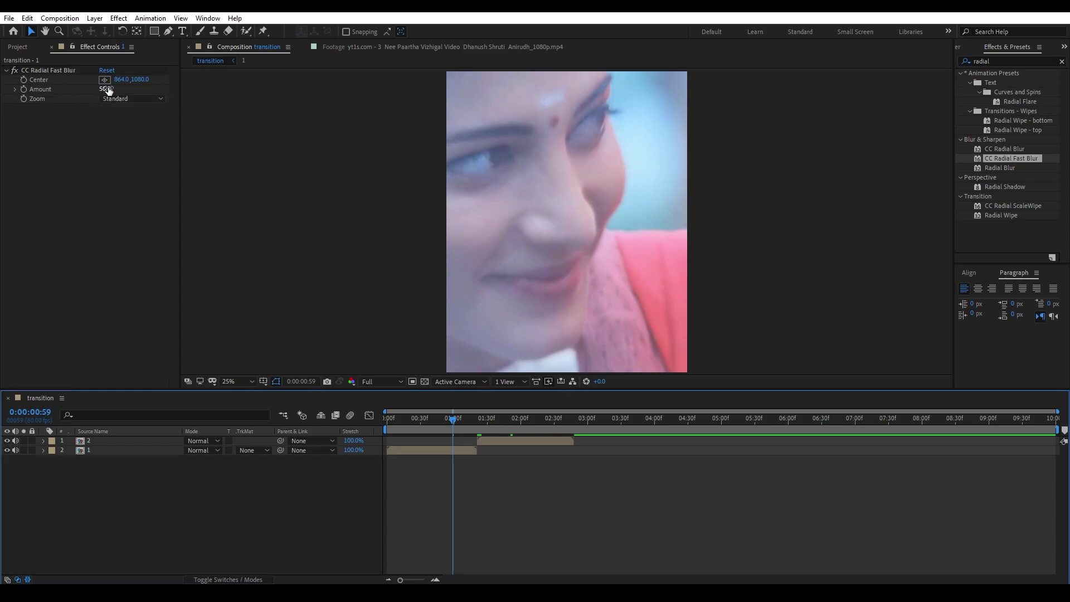
left_click_drag(105, 89, 67, 89)
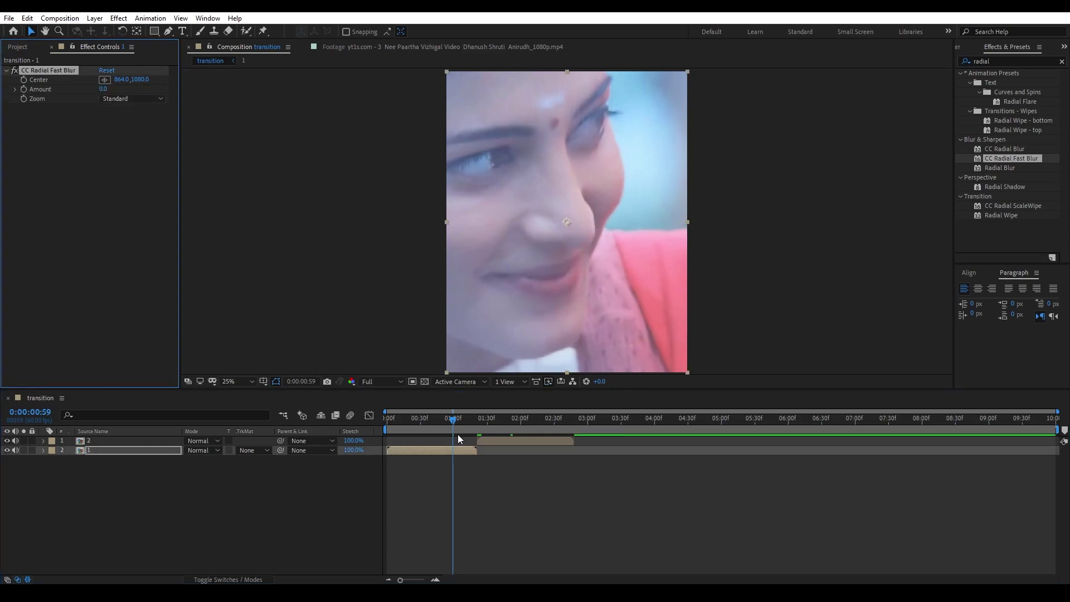
left_click_drag(457, 426, 478, 435)
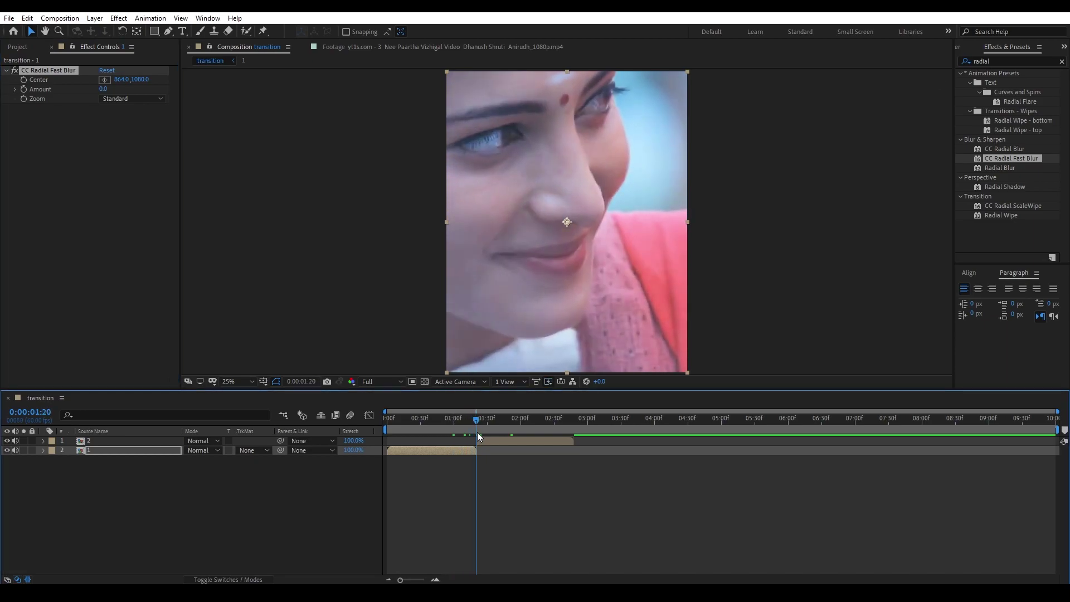
key("Return")
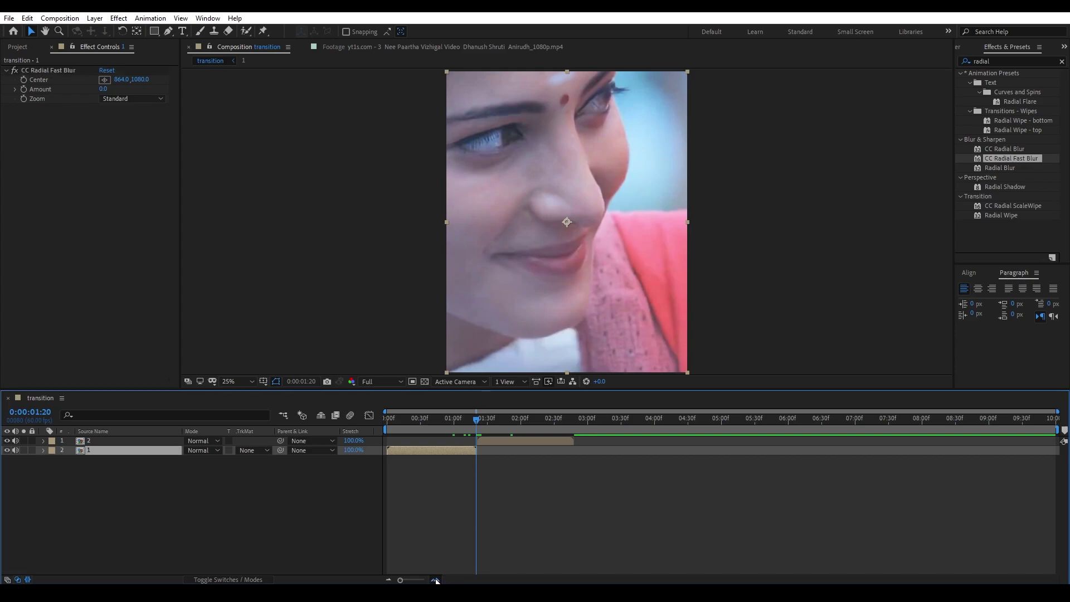
left_click(435, 580)
Keyframe the CC Radial Fast Blur Amount at 100 on the frame at the cut.
left_click_drag(477, 423, 490, 427)
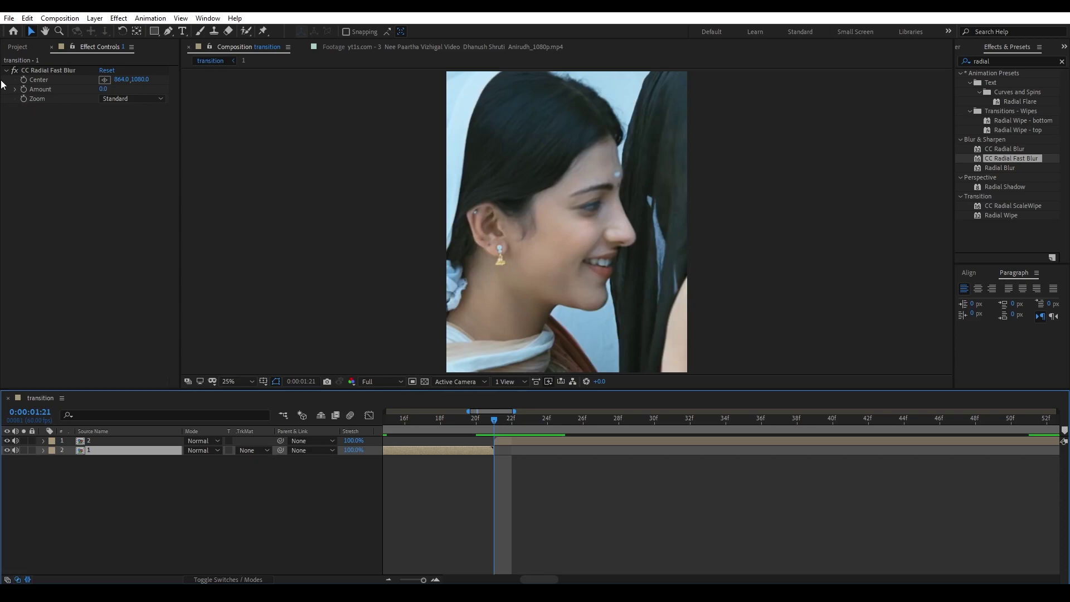
left_click(19, 89)
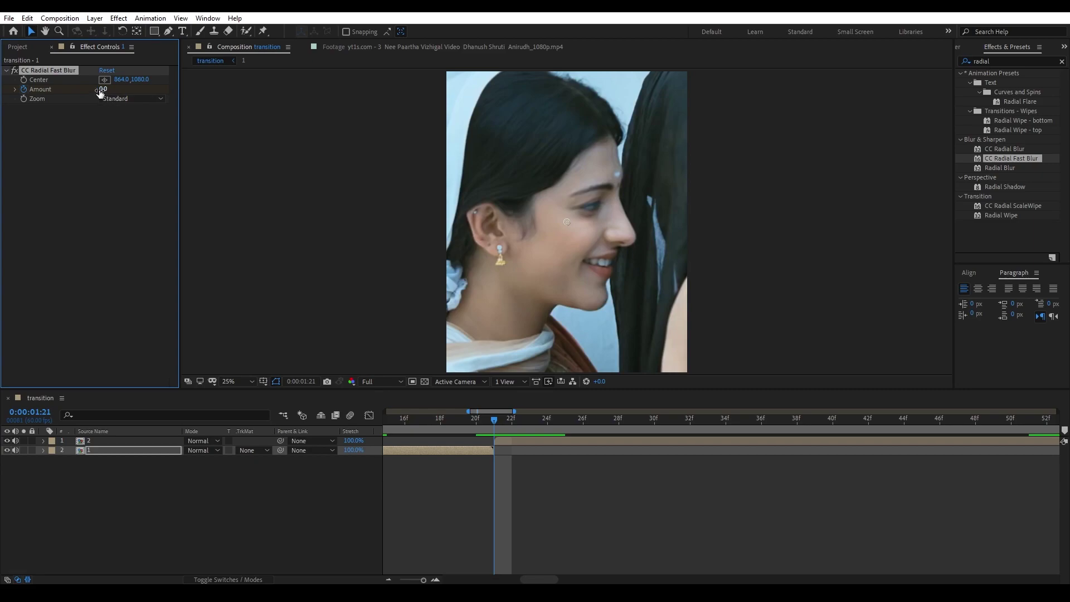
left_click_drag(100, 91, 123, 91)
left_click_drag(425, 581, 416, 580)
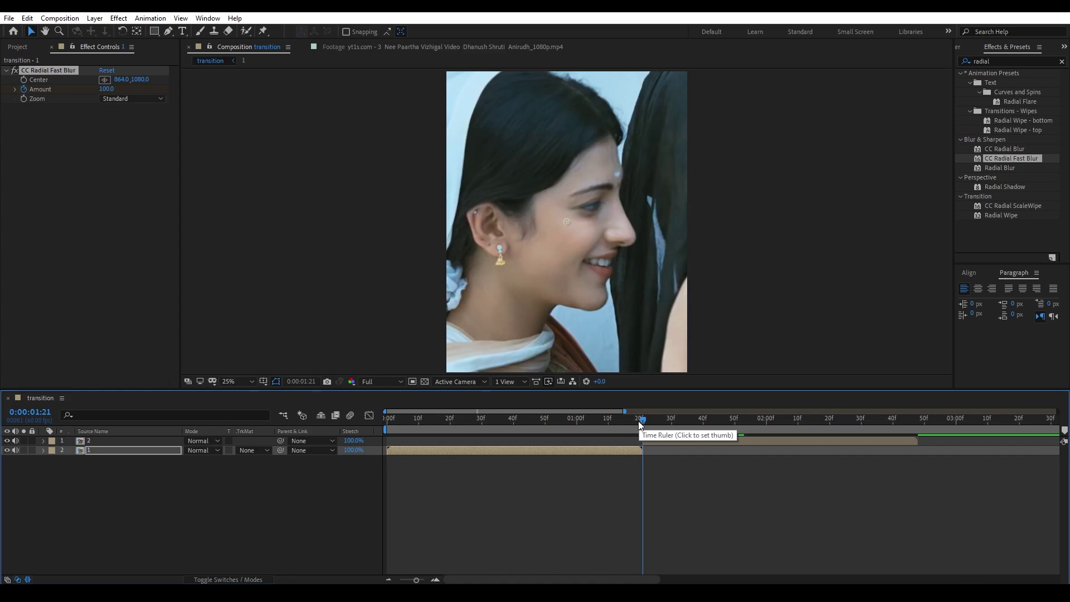
Step back six frames to 0:00:00:50, keyframe Amount at 0, and preview the blur ramp.
key("Page_Up")
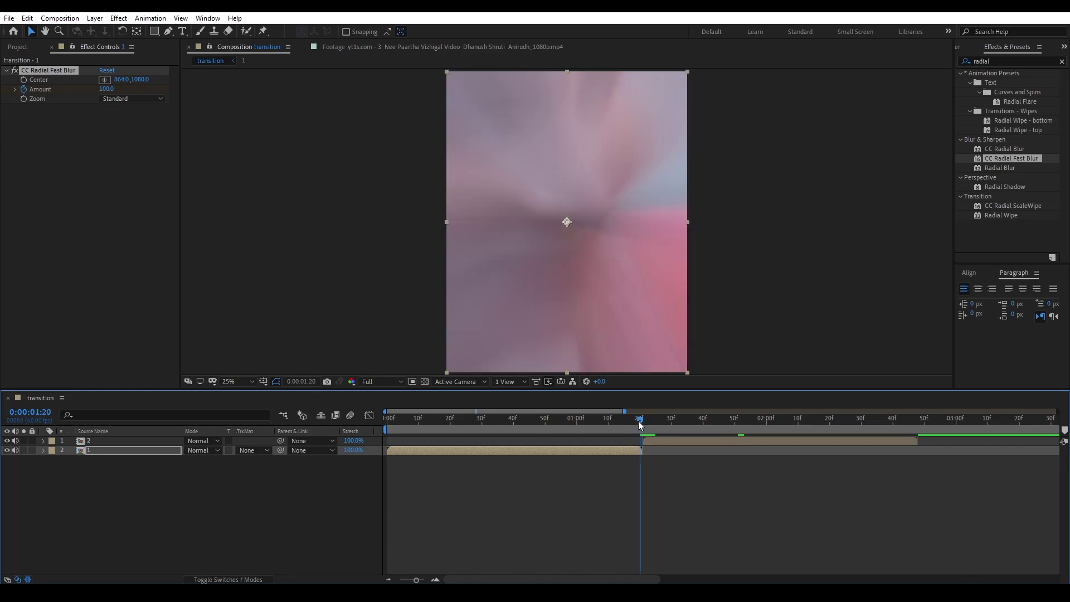
key("Page_Up")
key("Page_Up")
key("Page_Up")
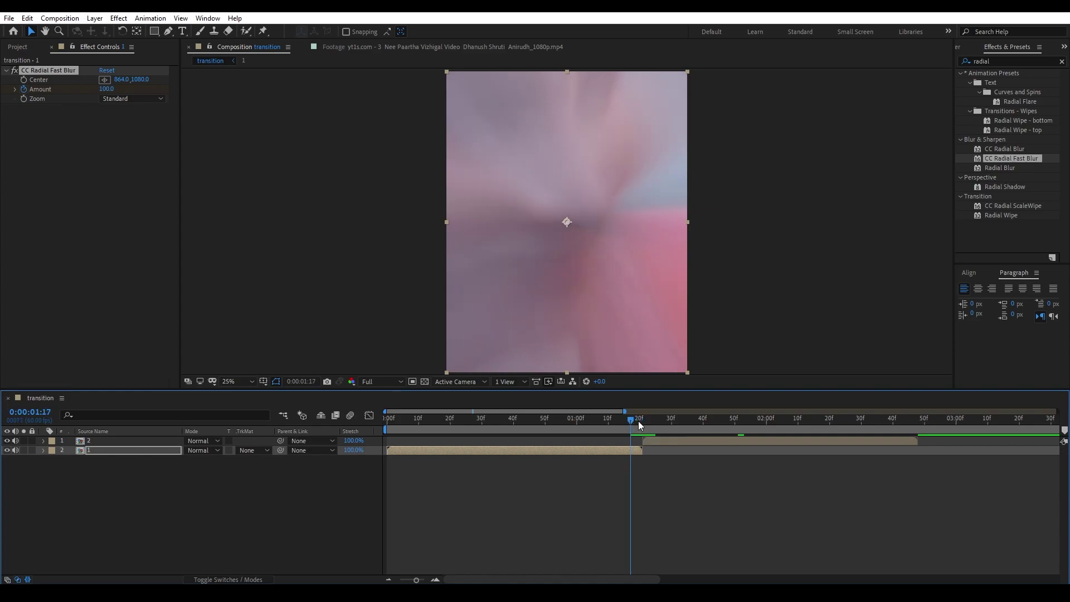
key("Page_Up")
key("Page_Up")
key("Page_Up")
key("Page_Up")
key("Page_Up")
key("Page_Up")
key("Page_Up")
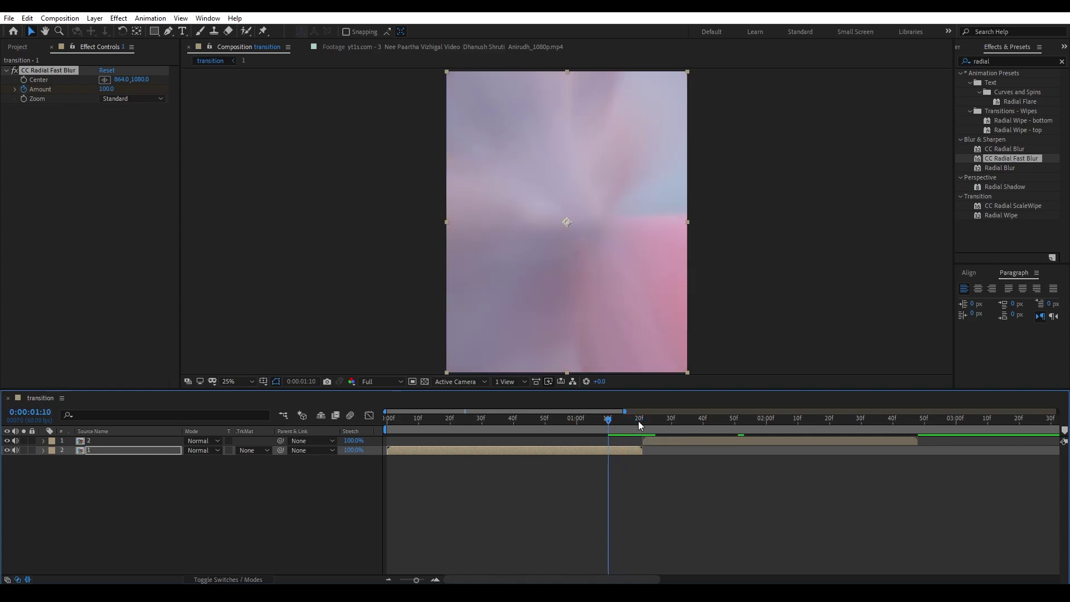
key("Page_Up")
key("Page_Up")
key("Page_Up")
key("Page_Up")
key("Page_Up")
key("Page_Up")
key("Page_Up")
key("Page_Up")
key("Page_Up")
key("Page_Up")
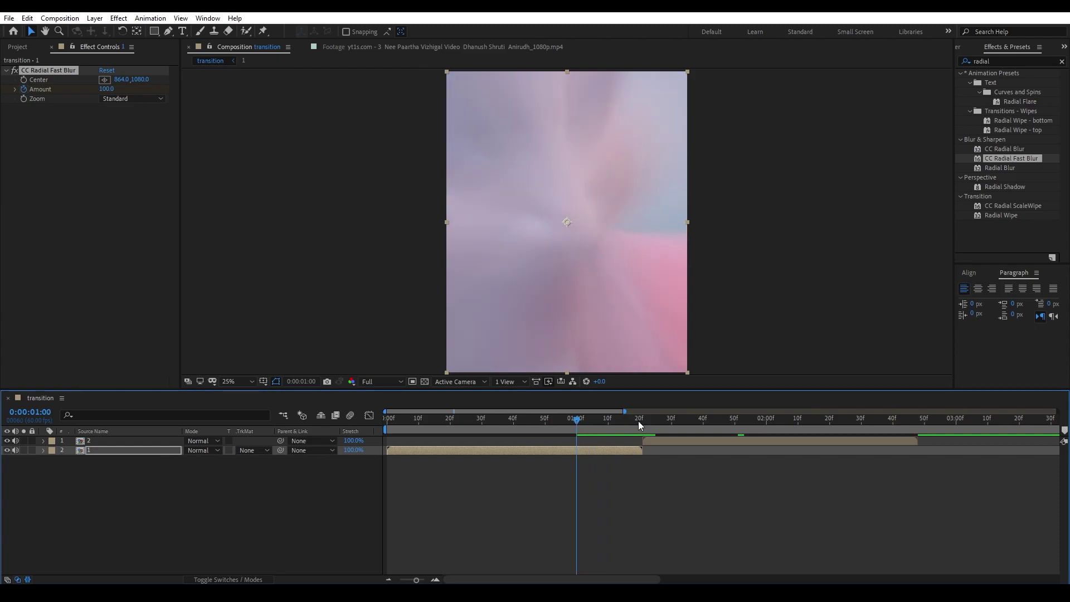
key("Page_Up")
key("Page_Up")
key("Page_Up")
key("Page_Up")
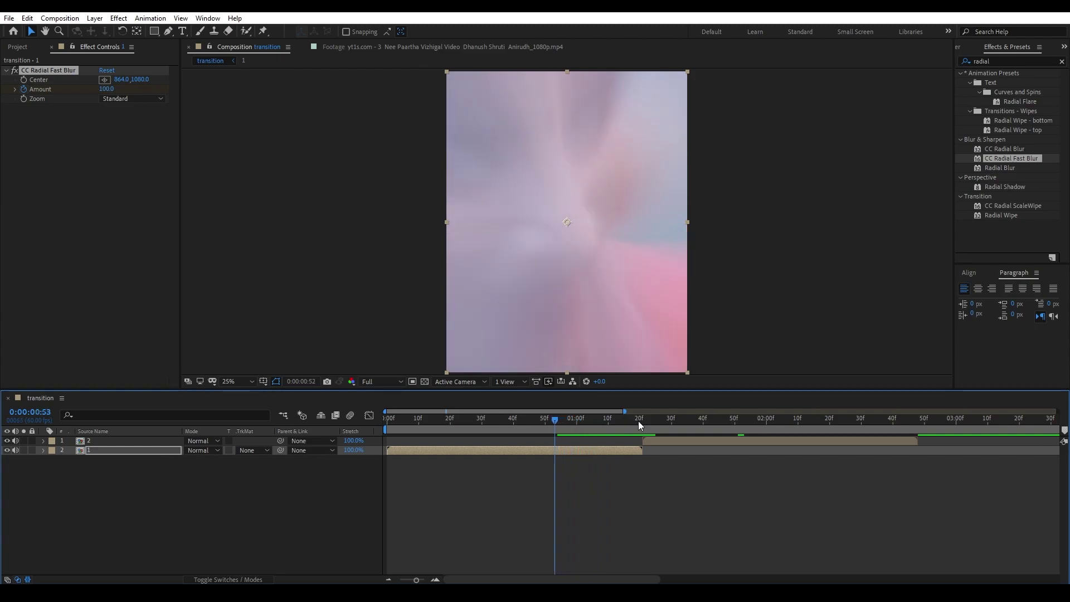
key("Page_Up")
key("Page_Up")
key("Page_Up")
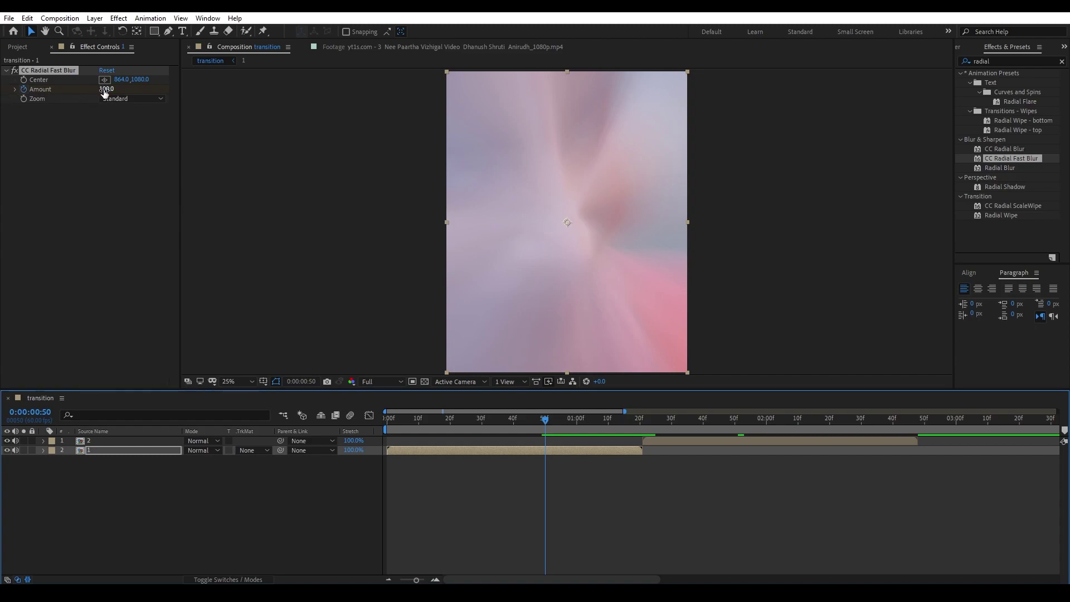
left_click_drag(105, 92, 3, 92)
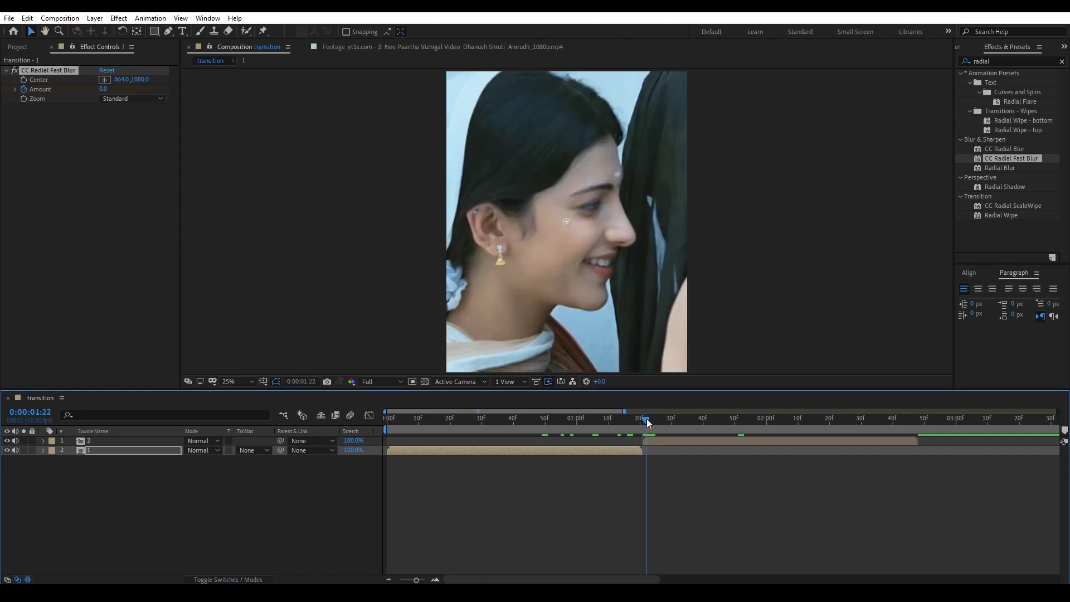
left_click_drag(545, 424, 358, 420)
key("space")
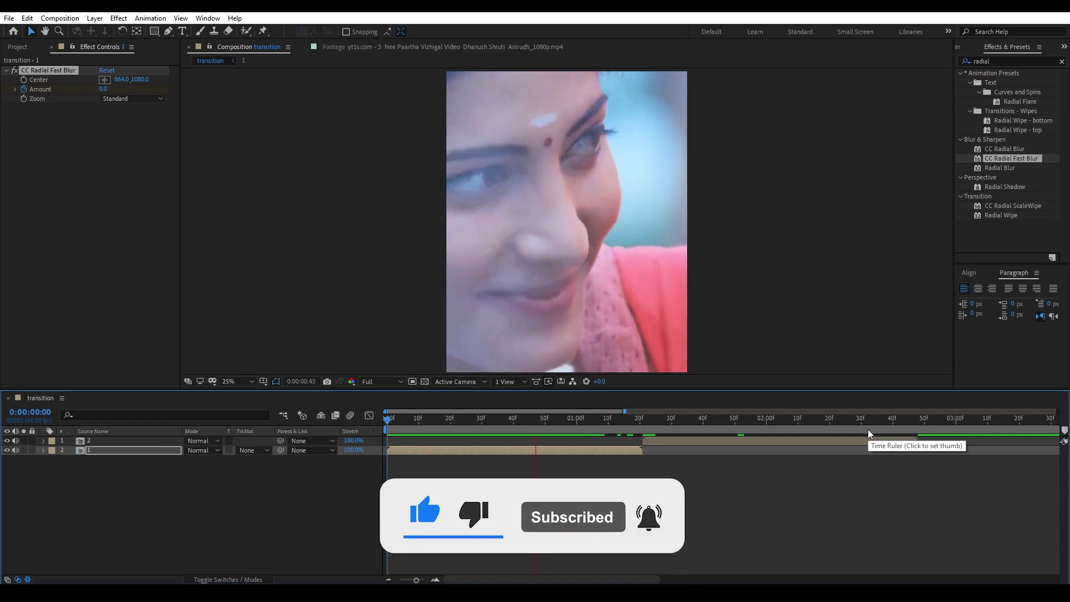
Stop the preview near the cut and select the composition 2 layer.
mouse_move(608, 424)
left_mouse_down()
mouse_move(656, 424)
mouse_move(630, 424)
left_mouse_up()
left_click(649, 443)
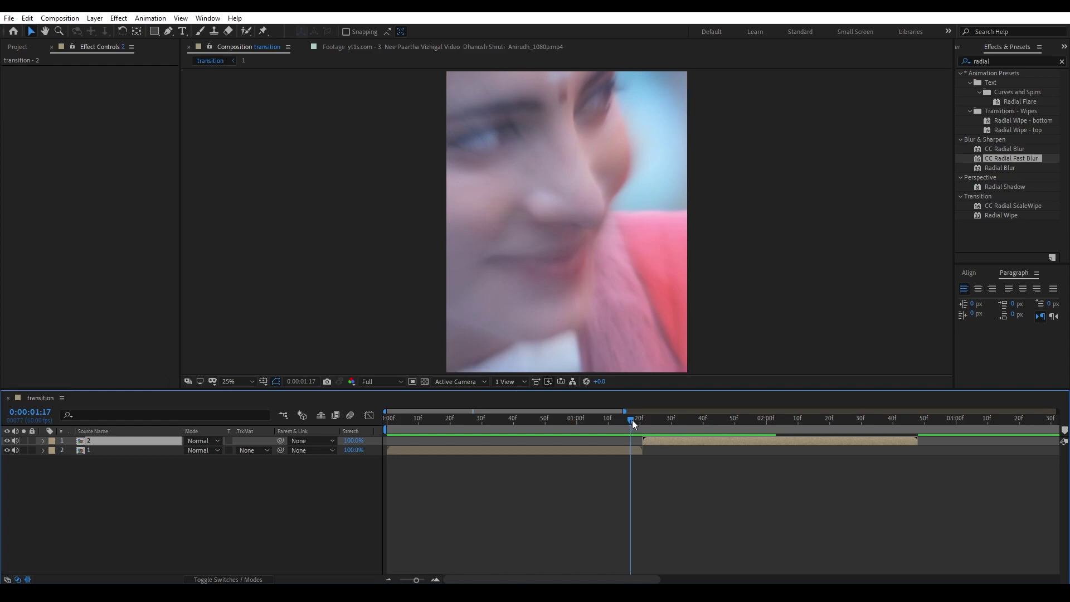
Drag CC Radial Fast Blur onto the composition 2 layer at its first frame and set Amount to 100.
left_click_drag(632, 420, 647, 424)
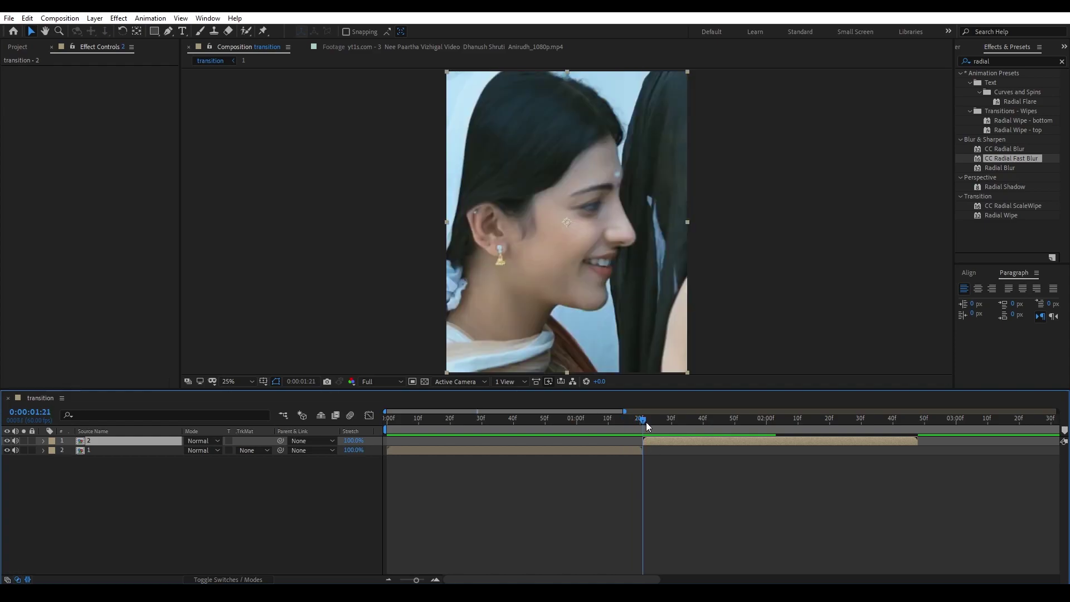
left_click(436, 580)
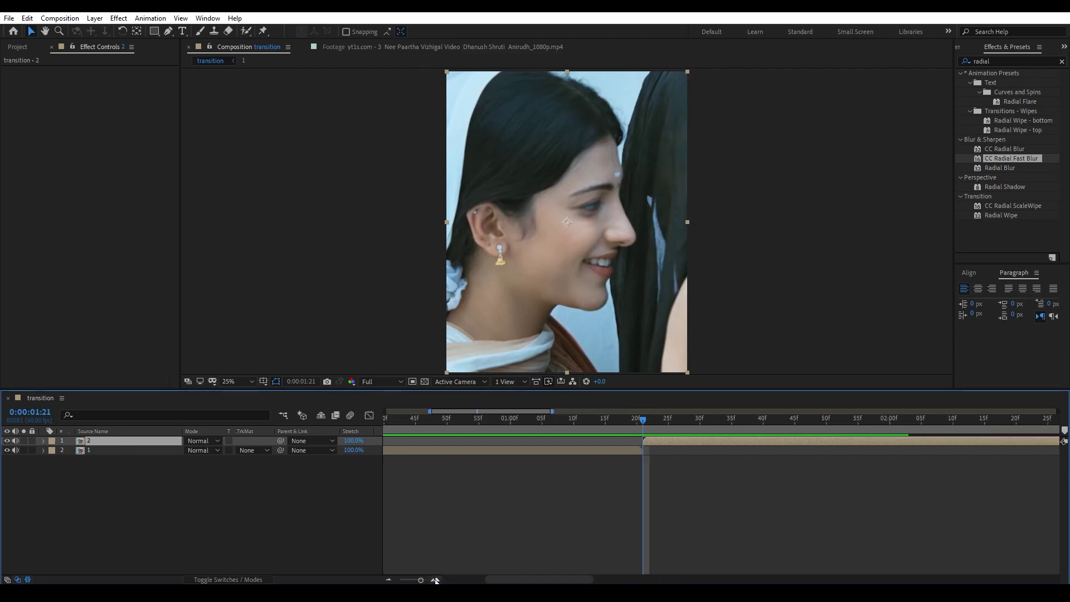
left_click(436, 579)
left_click(436, 579)
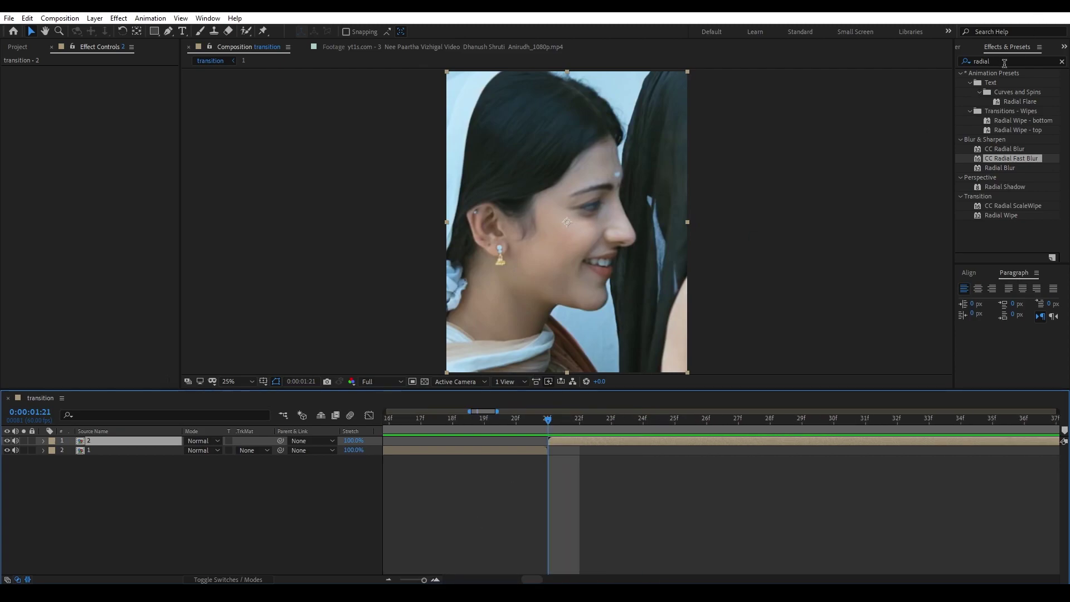
left_click_drag(992, 159, 587, 443)
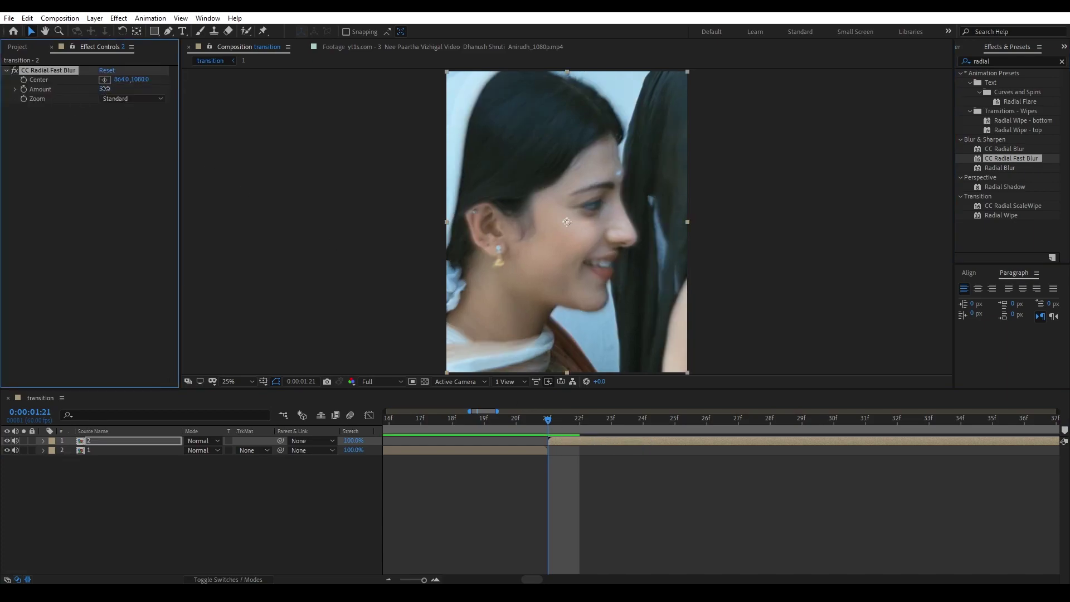
left_click_drag(105, 89, 99, 89)
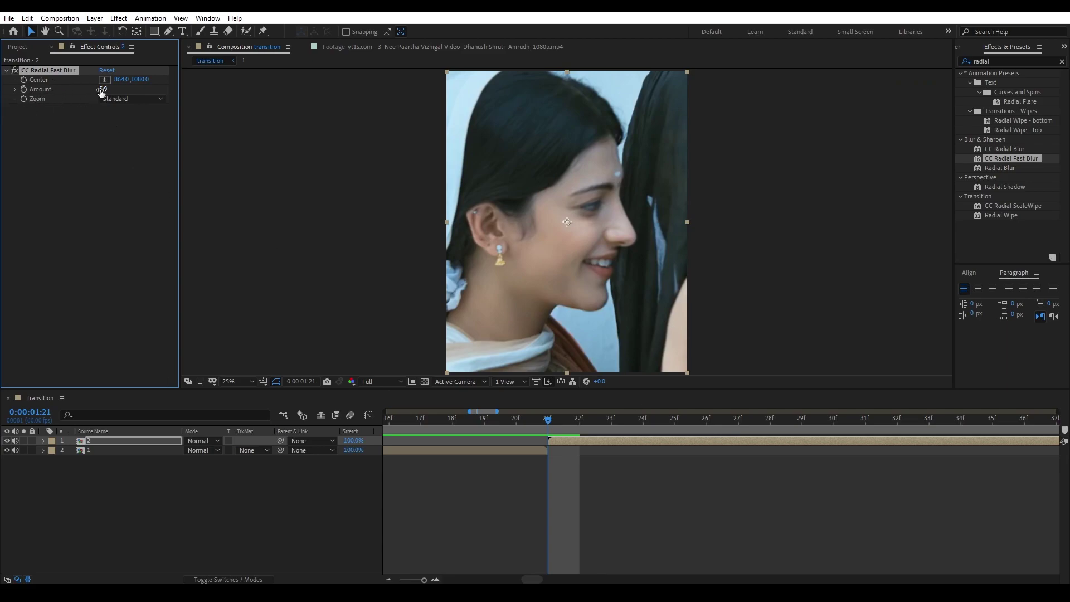
left_click_drag(101, 91, 50, 133)
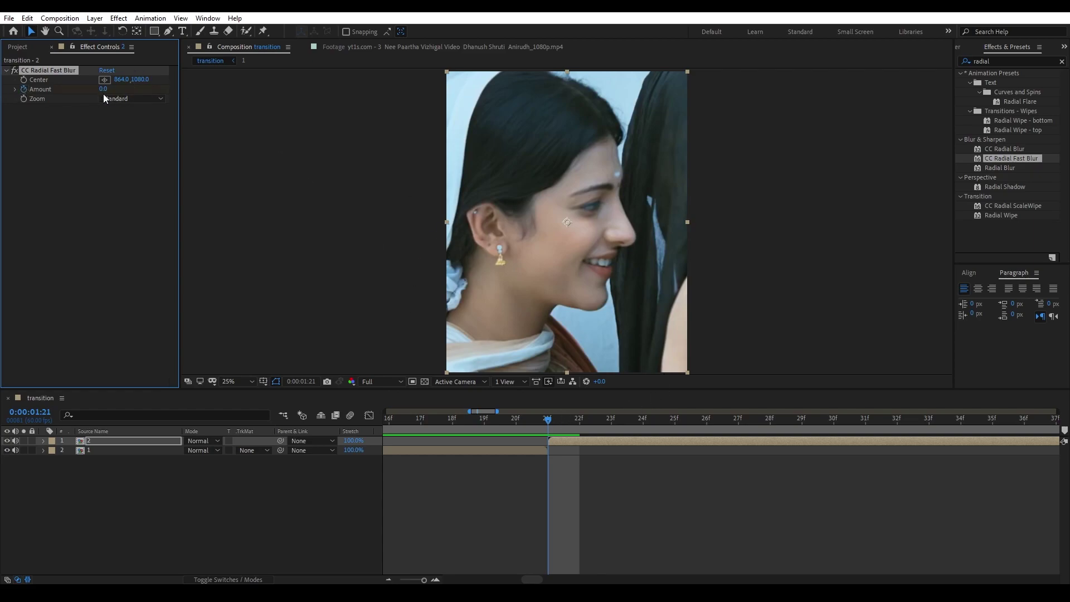
left_click_drag(102, 91, 815, 450)
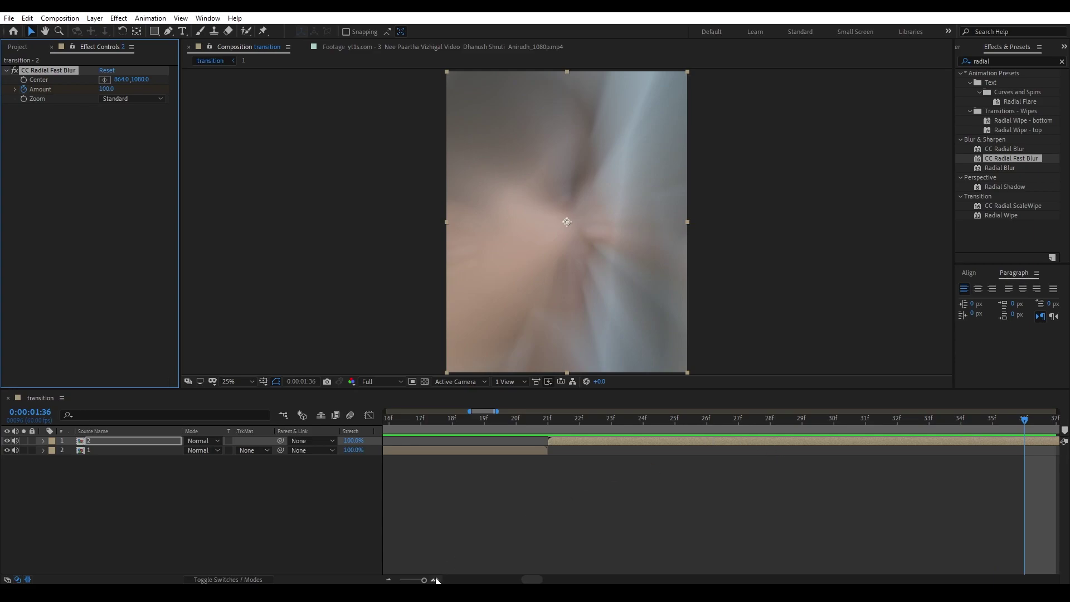
Keyframe the second clip's CC Radial Fast Blur Amount to 0 at 0:00:01:36.
left_click_drag(424, 581, 416, 580)
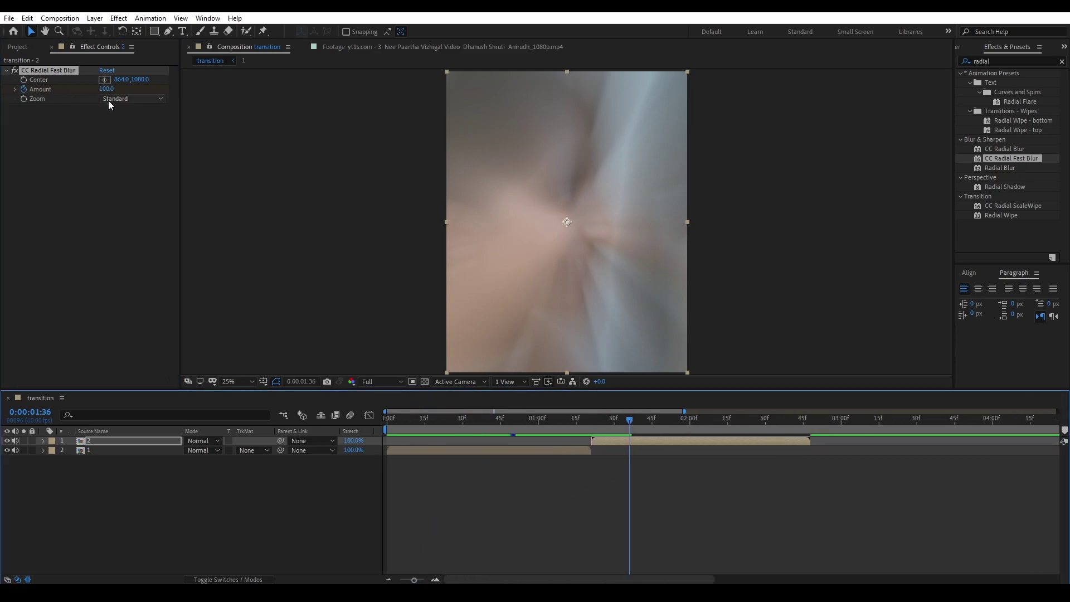
type("4")
key("Return")
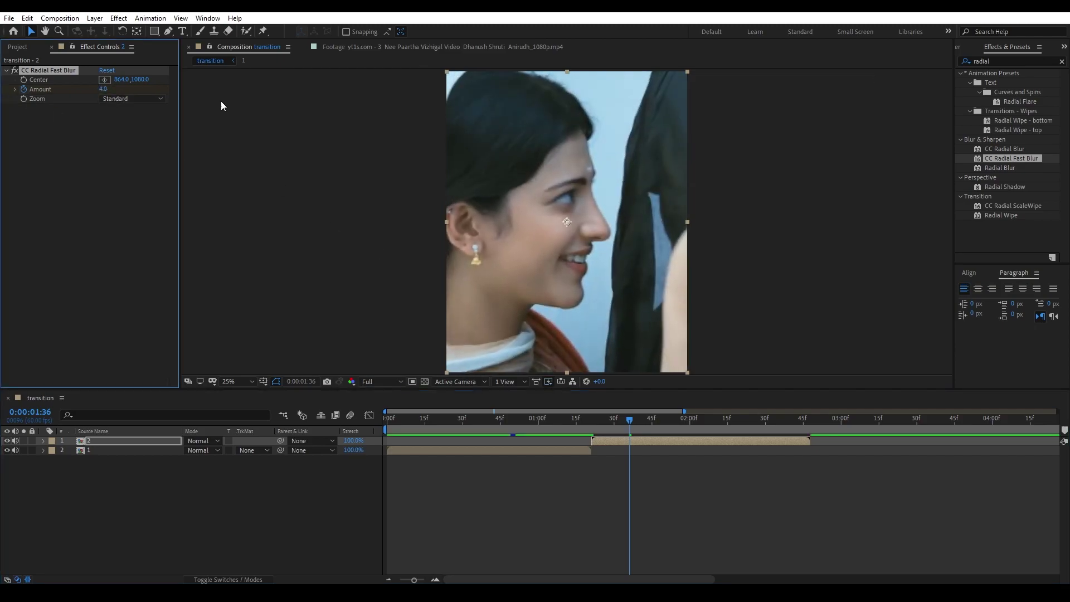
left_click_drag(108, 87, 92, 89)
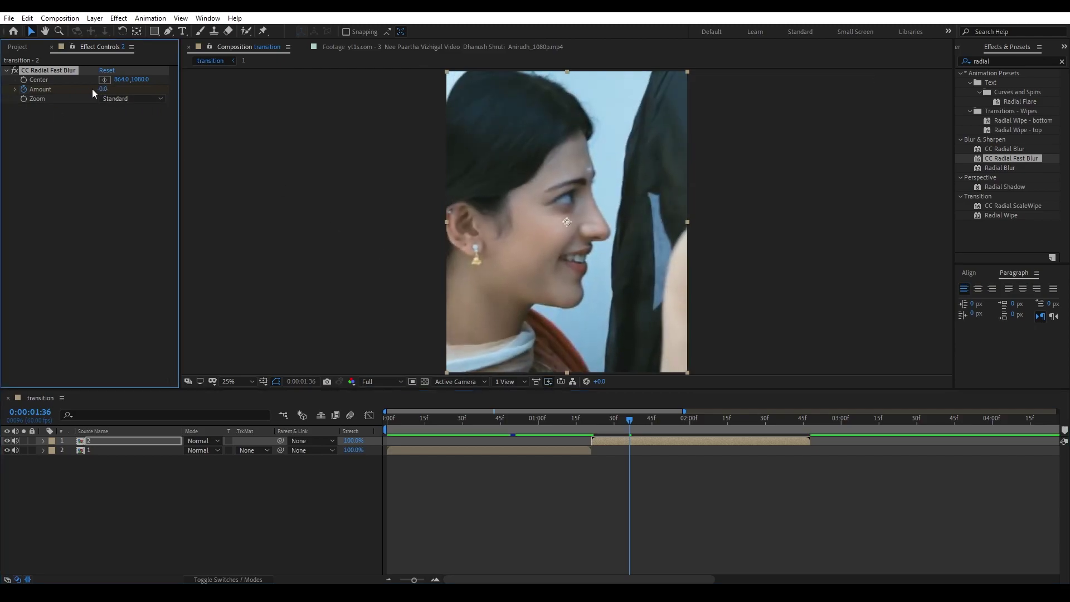
Play the composition from the start to preview the blur transition.
left_click(774, 506)
key("Home")
key("space")
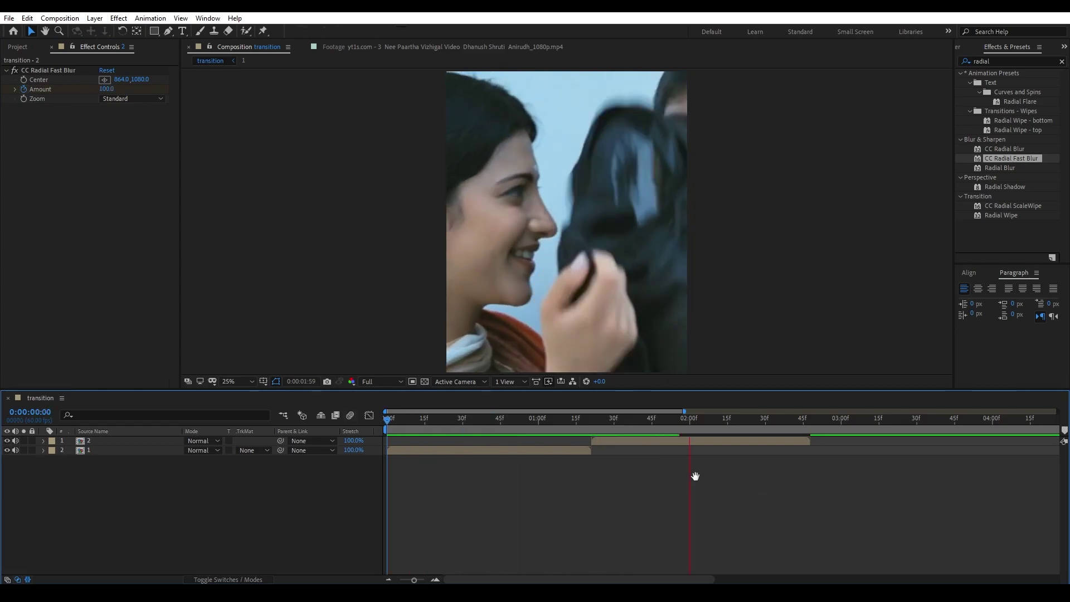
key("space")
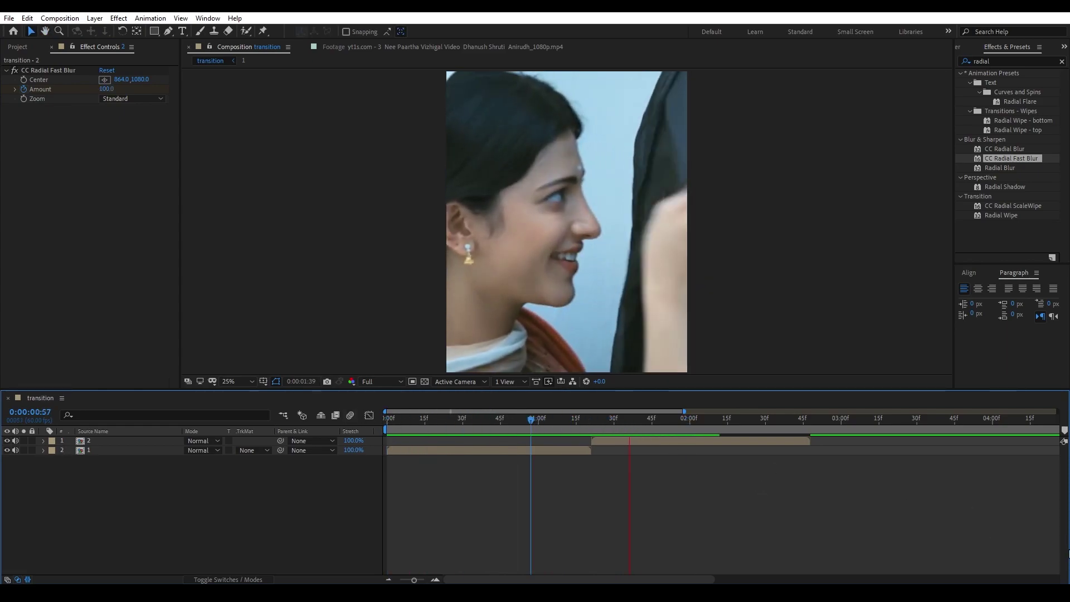
key("space")
mouse_move(694, 419)
left_mouse_down()
mouse_move(551, 419)
mouse_move(588, 420)
mouse_move(610, 405)
mouse_move(535, 413)
left_mouse_up()
key("space")
key("space")
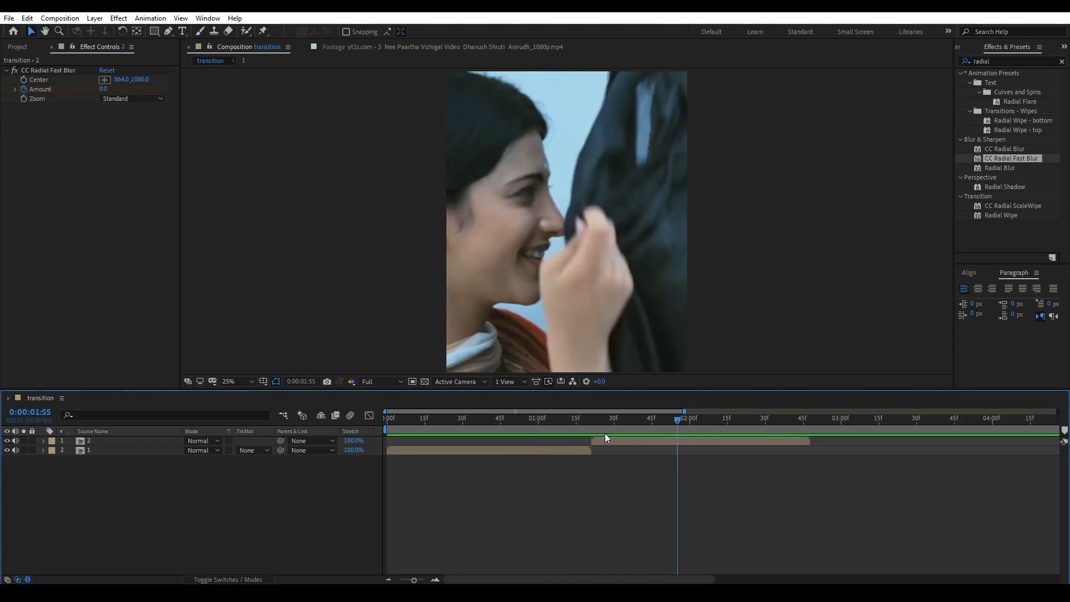
left_click(561, 426)
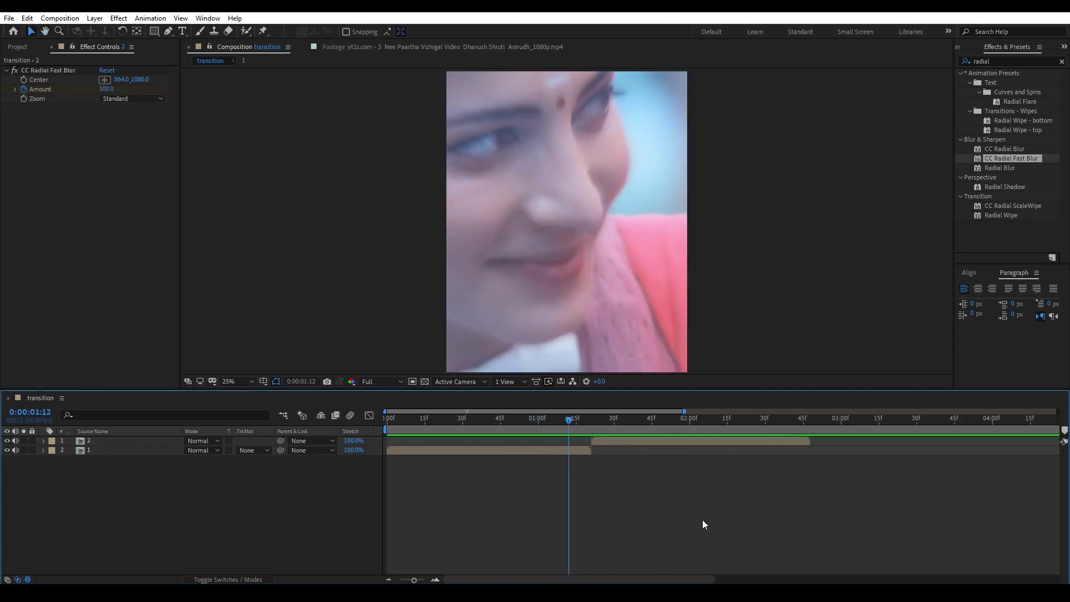